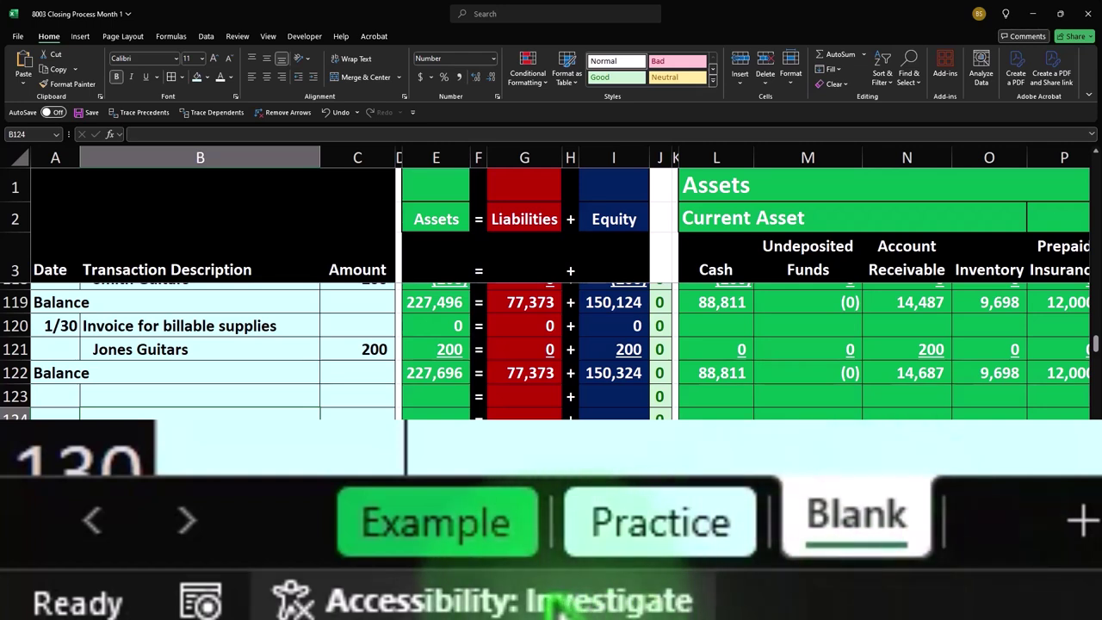
- Switch to the Example sheet and review the 8/1 closing entry and its Balance row 121
left_click(96, 574)
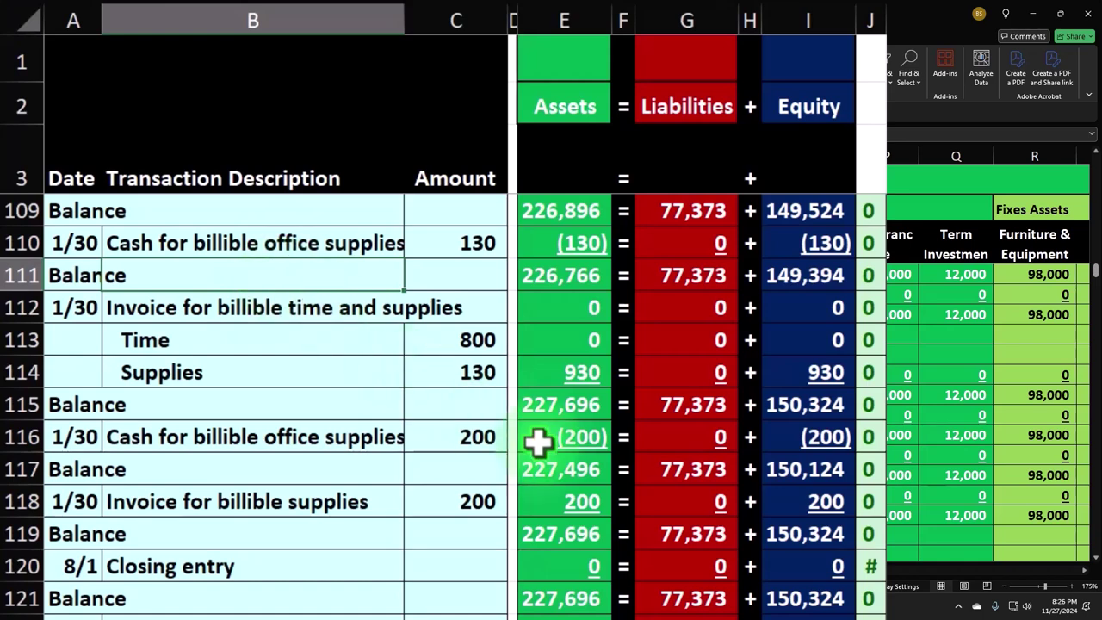
left_click(260, 340)
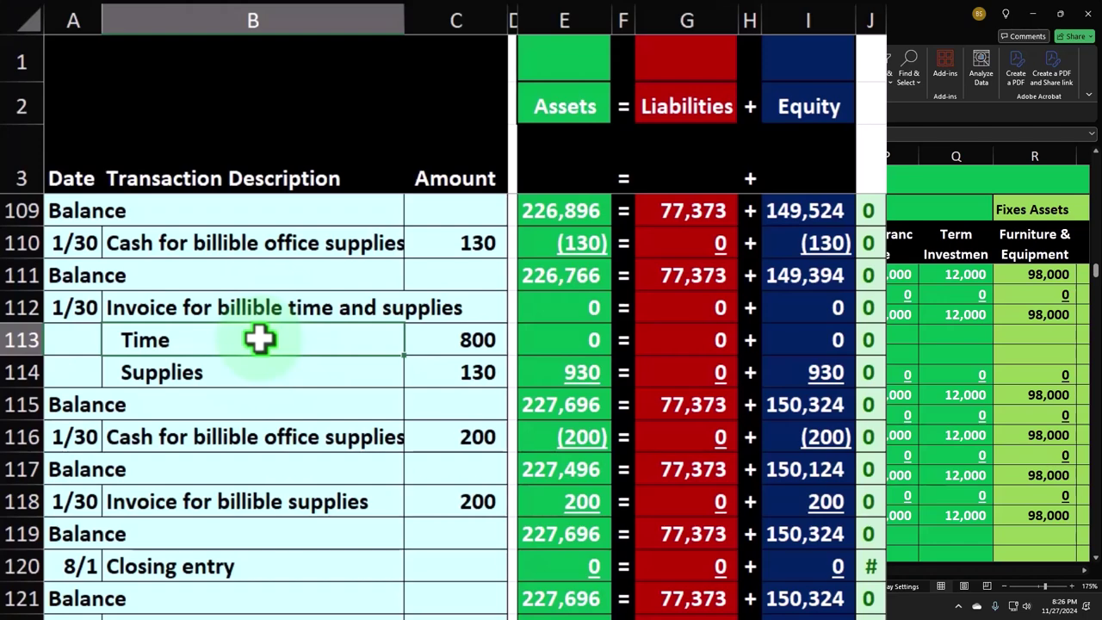
scroll(258, 338, "down", 1)
left_click(216, 499)
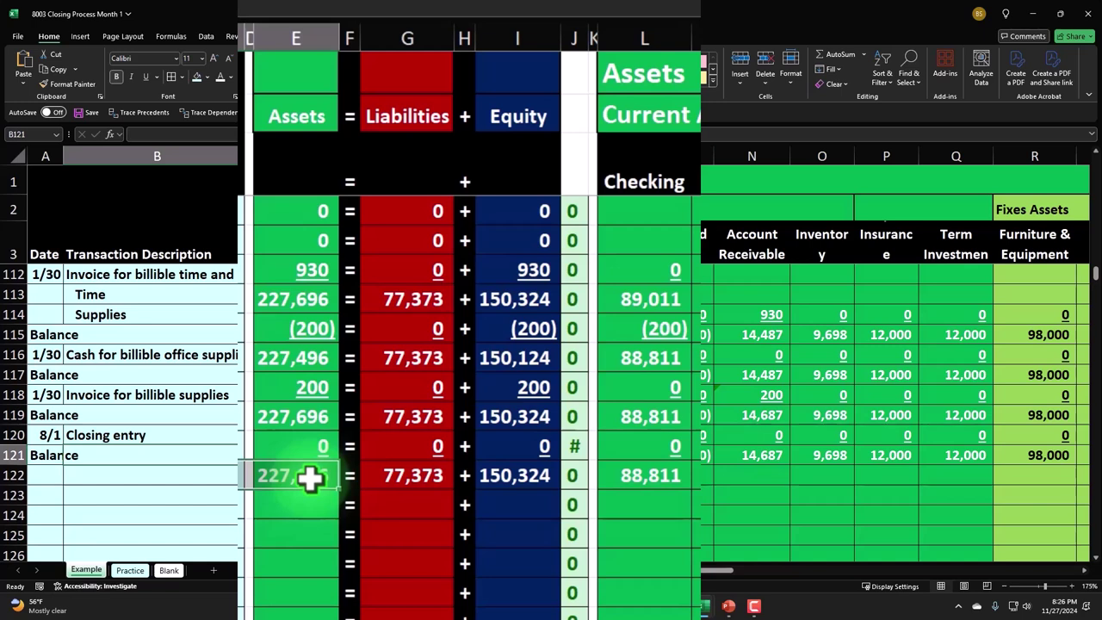
- Scroll to column DM and select the Assets and Liabilities report blocks DM3:DS16, including totals
left_click(637, 480)
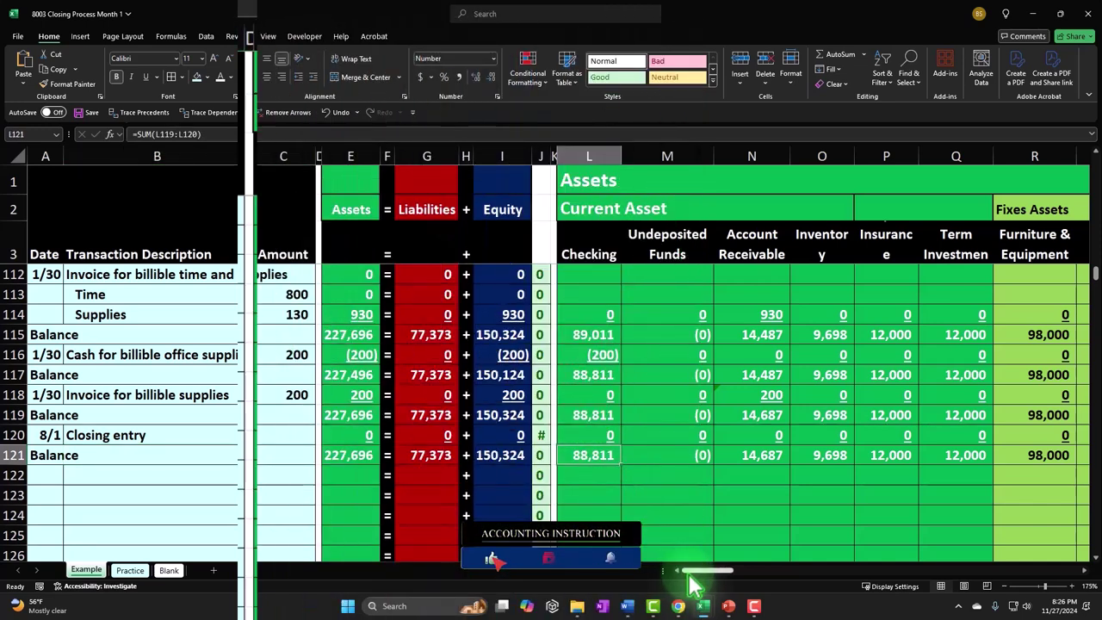
left_click_drag(694, 576, 852, 579)
scroll(903, 362, "right", 3)
scroll(903, 361, "up", 15)
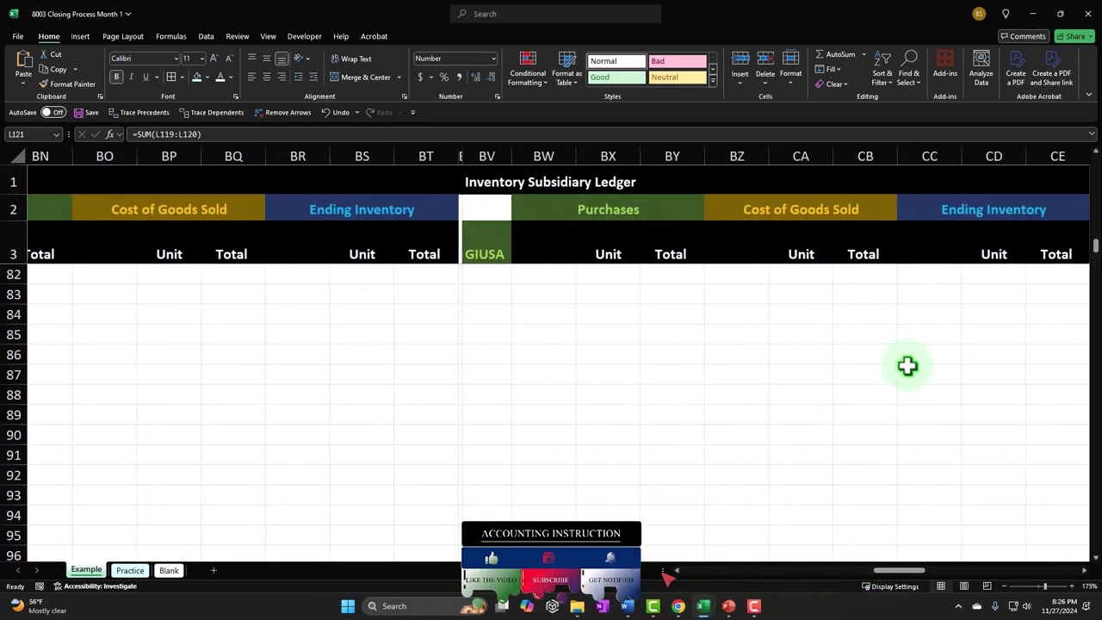
scroll(908, 367, "up", 20)
left_click(911, 570)
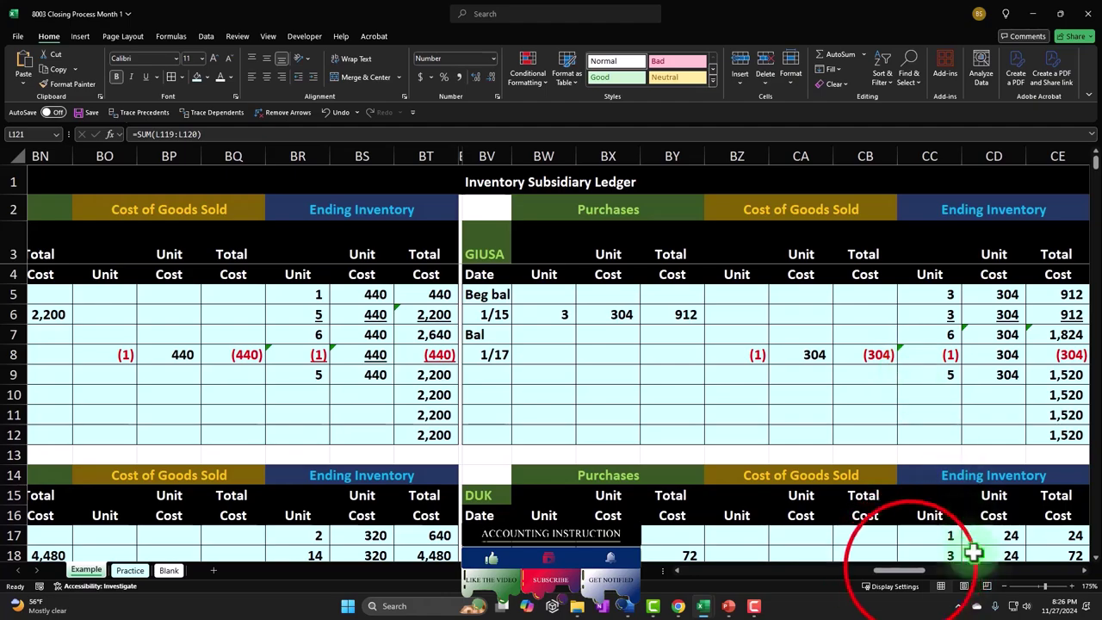
left_click_drag(914, 579, 1059, 570)
left_click_drag(129, 238, 583, 493)
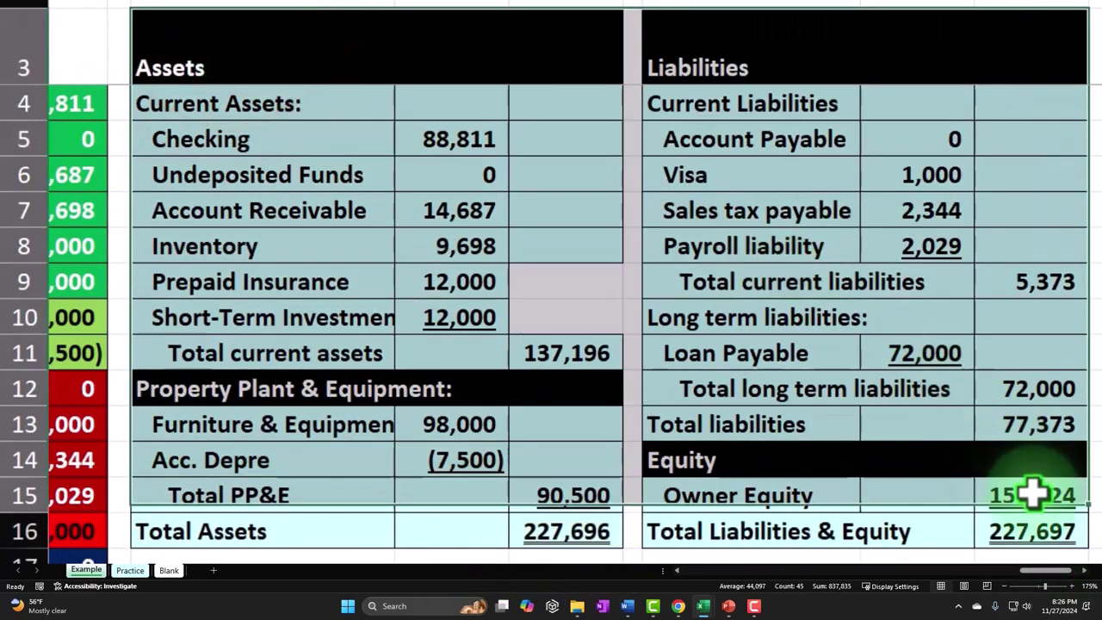
left_click_drag(1032, 493, 1032, 517)
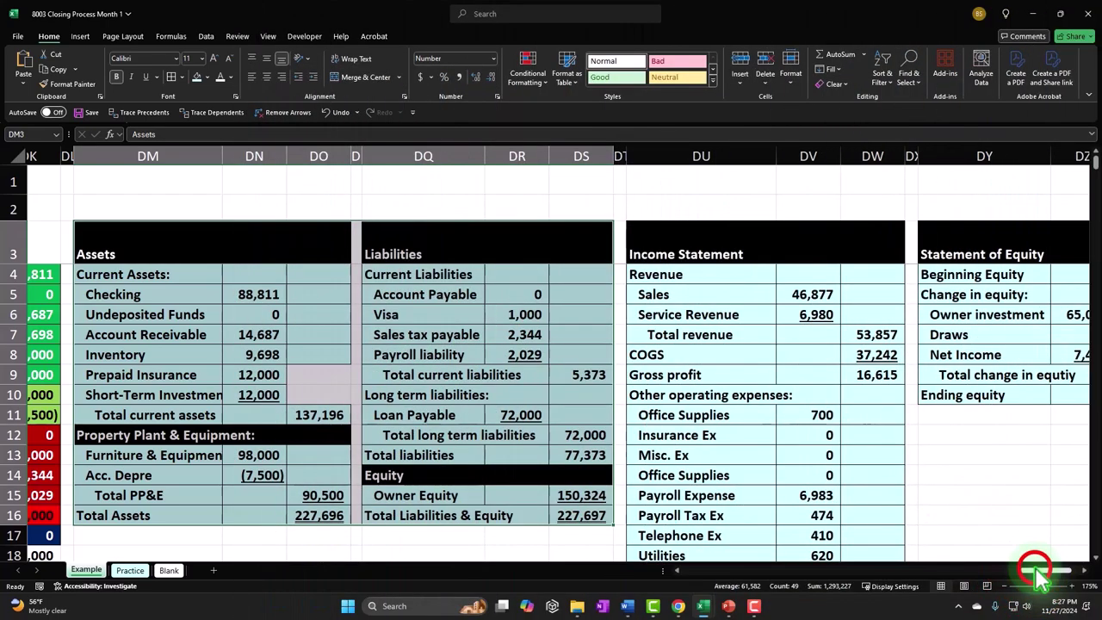
- Return to row 121 and select the Checking balance cell L121
left_click_drag(1038, 572, 680, 595)
scroll(580, 470, "down", 14)
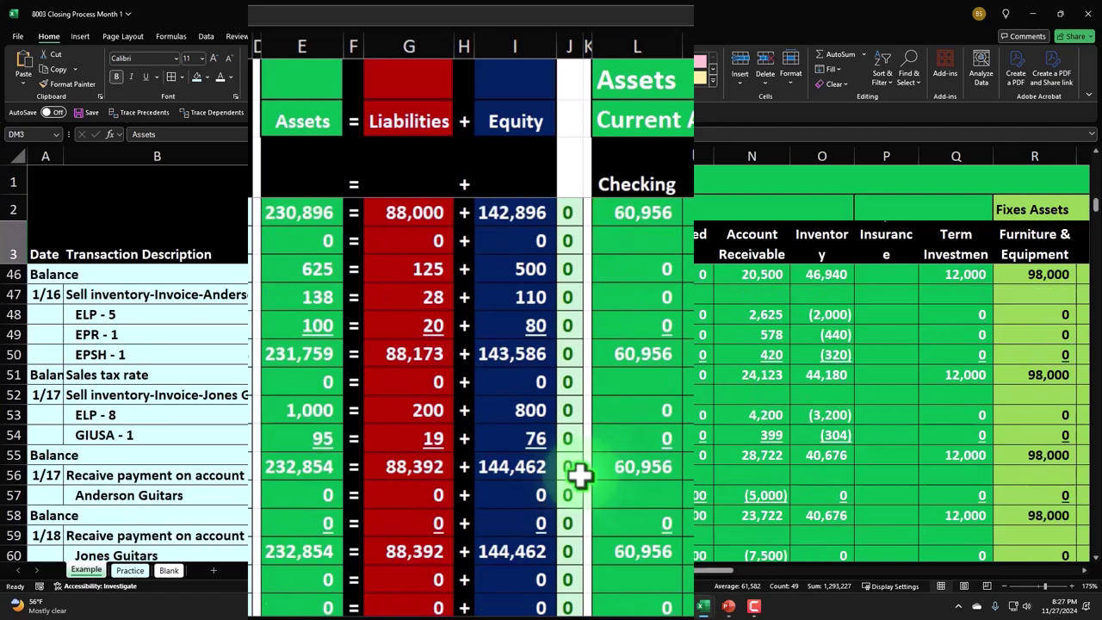
scroll(580, 470, "down", 20)
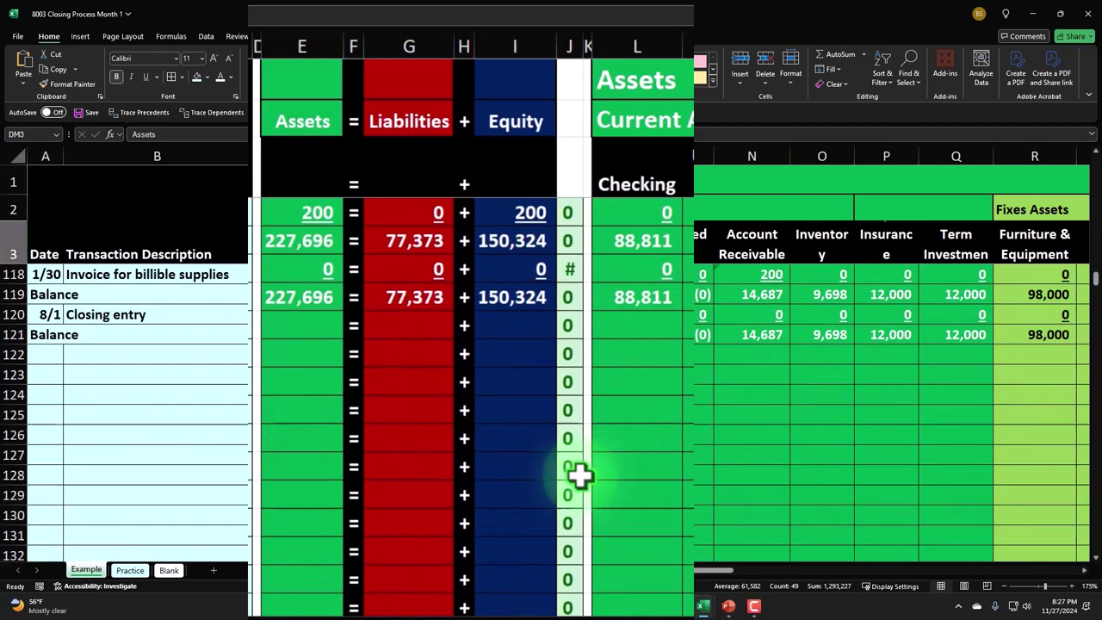
scroll(580, 471, "up", 5)
scroll(578, 474, "down", 3)
left_click(633, 465)
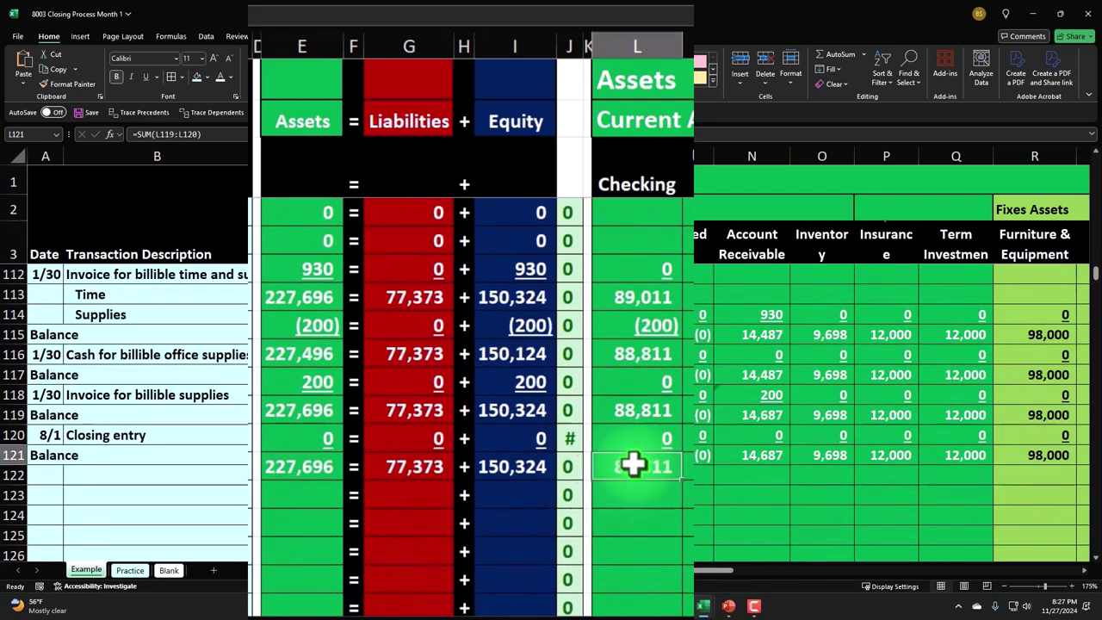
- Step across row 121's balances and select the Sales and Service Revenue closing amounts
key("Right")
key("Right")
key("Right")
key("Right")
key("Right")
key("Right")
key("Right")
key("Right")
key("Right")
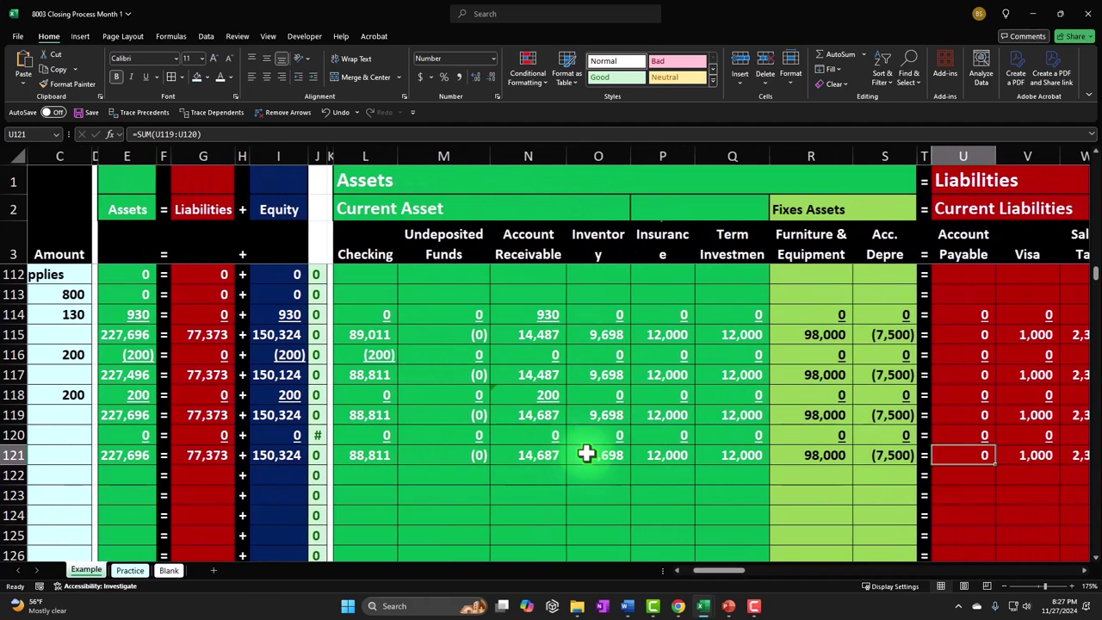
key("Right")
key("Right")
key("Right")
key("Right")
key("Right")
key("Right")
key("Right")
key("Right")
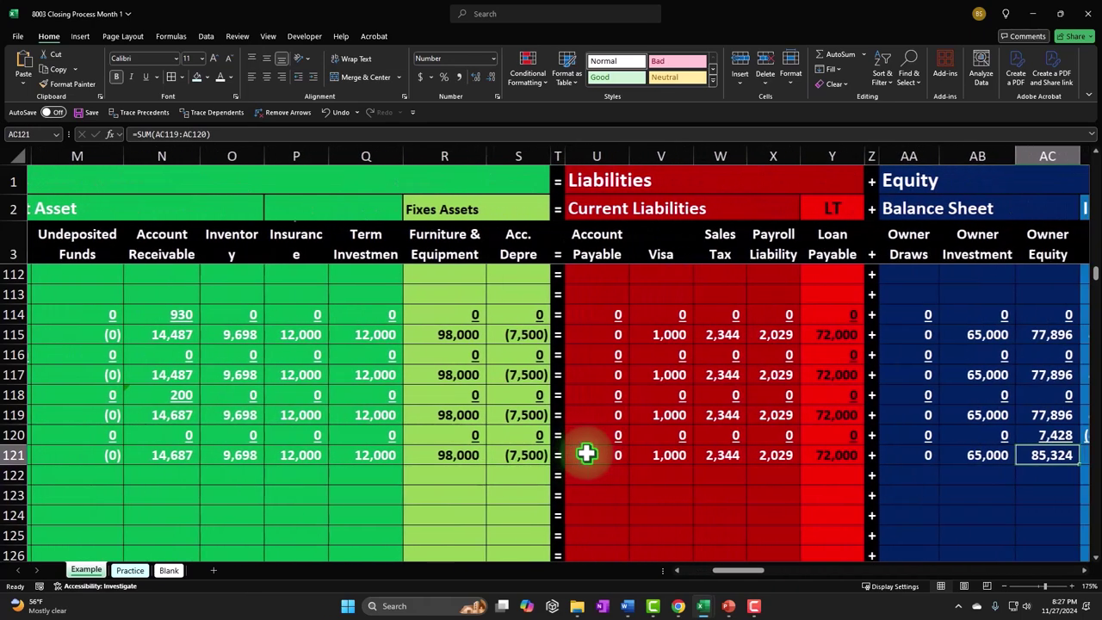
key("Right")
key("Right")
key("Right")
key("Left")
key("Left")
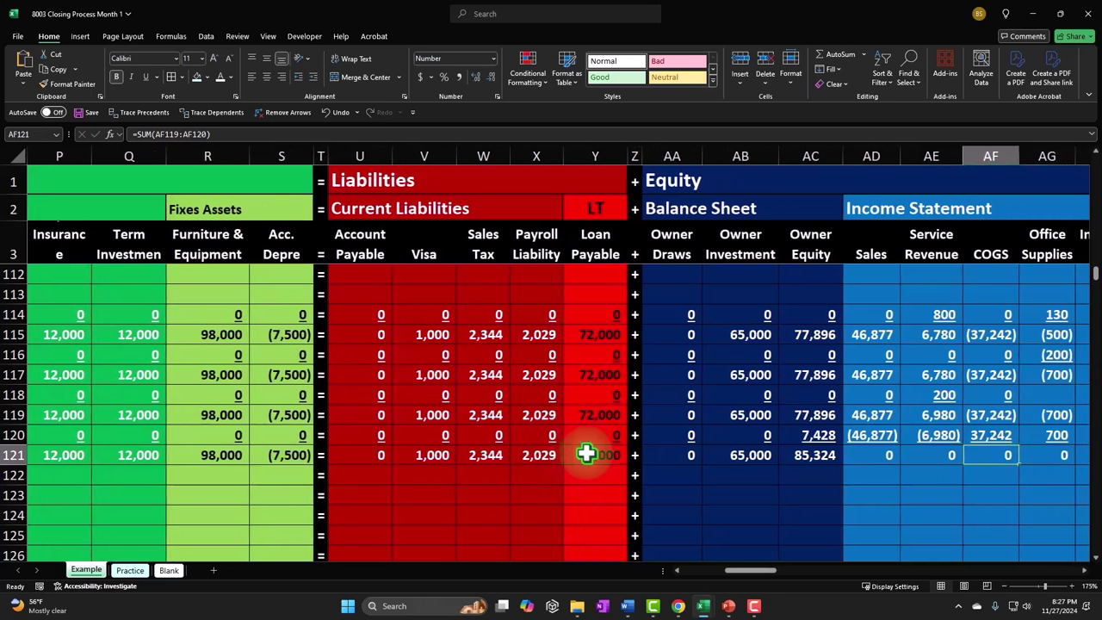
key("Right")
key("Right")
key("Right")
key("Right")
key("Right")
key("Right")
key("Right")
key("Right")
key("Right")
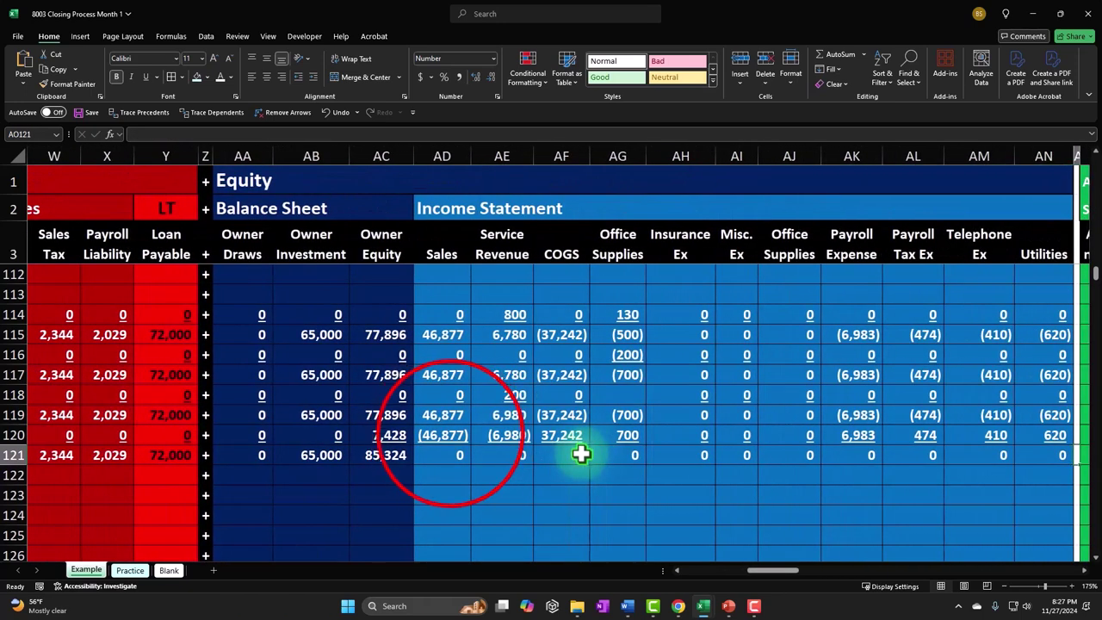
left_click_drag(444, 435, 1055, 435)
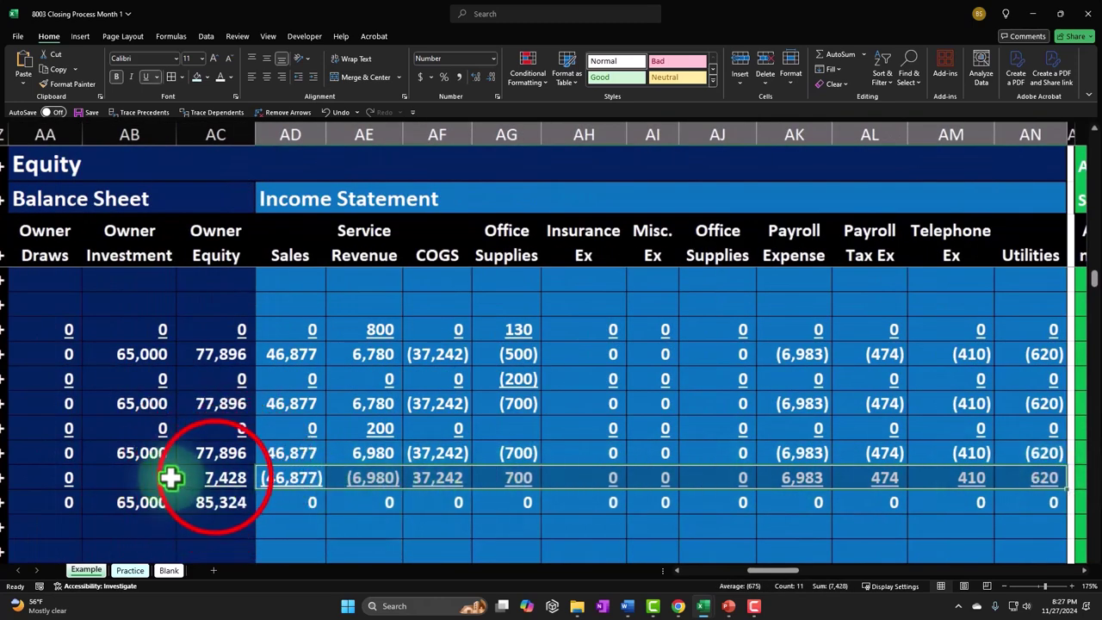
left_click(214, 478)
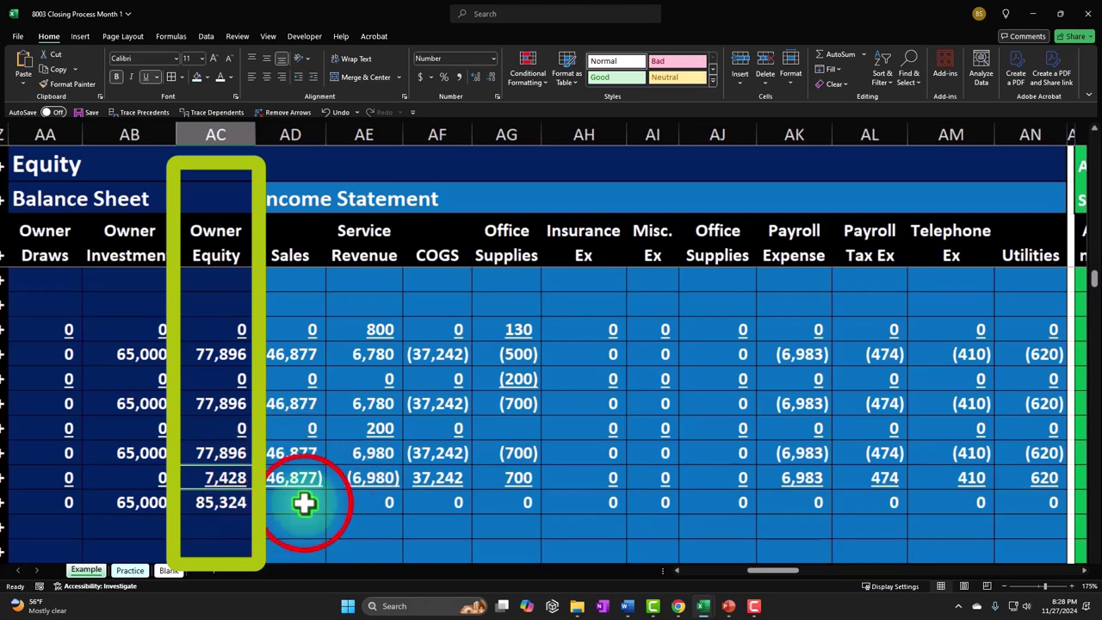
- Select the zeroed Sales–COGS balances and the 85,324 Owner Equity balance in row 121
left_click_drag(305, 504, 996, 505)
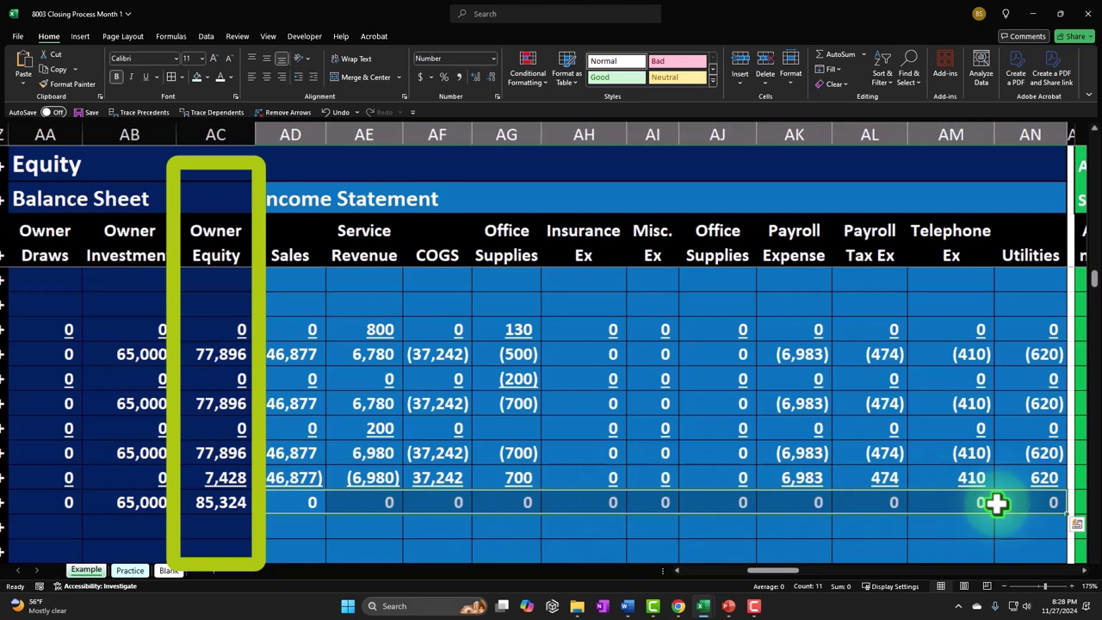
left_click_drag(54, 502, 201, 497)
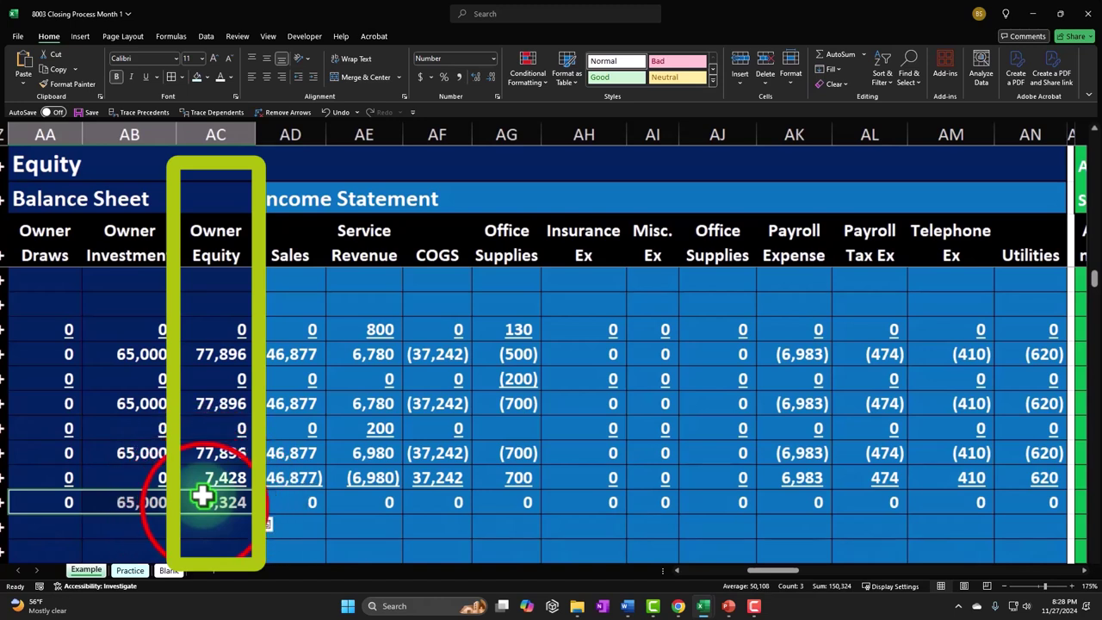
left_click(204, 504)
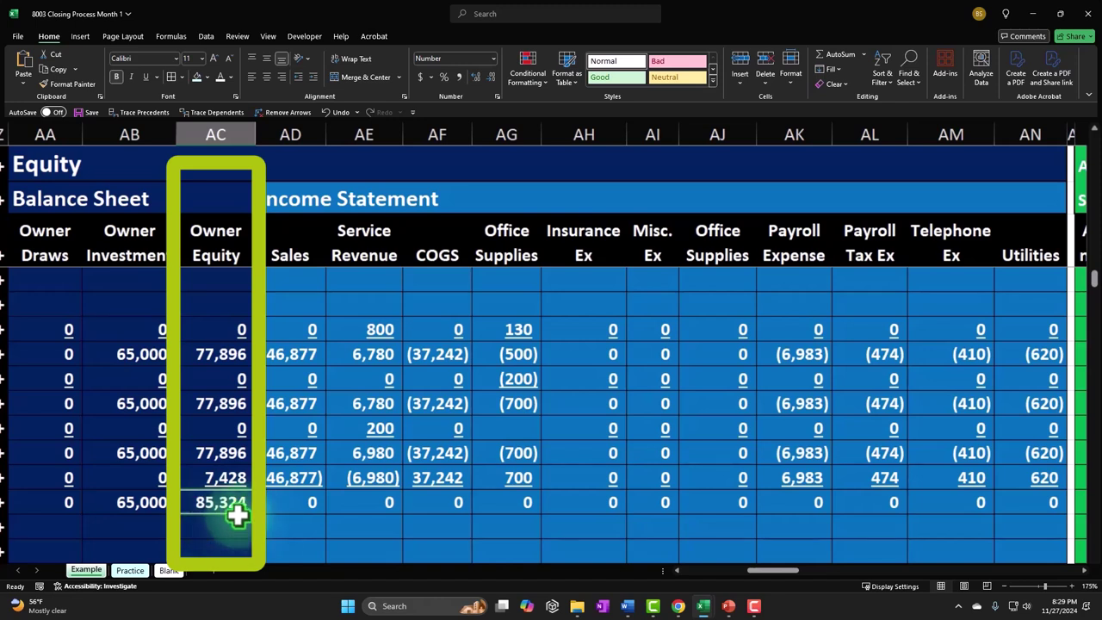
- Select the income statement totals AD121:AN121 to confirm each is zero
left_click_drag(285, 502, 1013, 494)
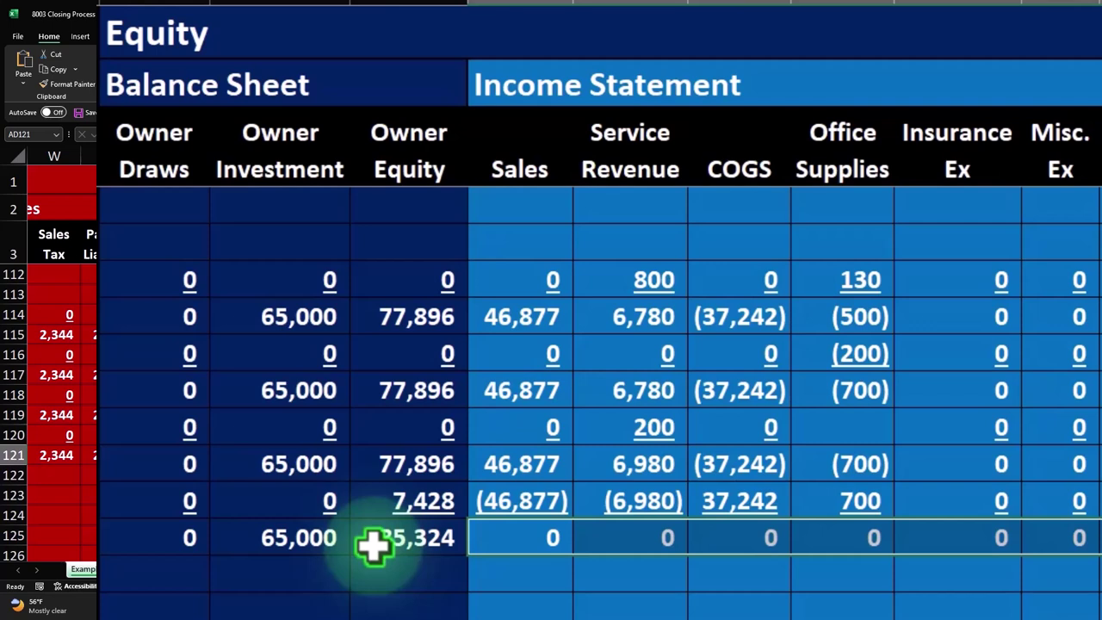
left_click(517, 540)
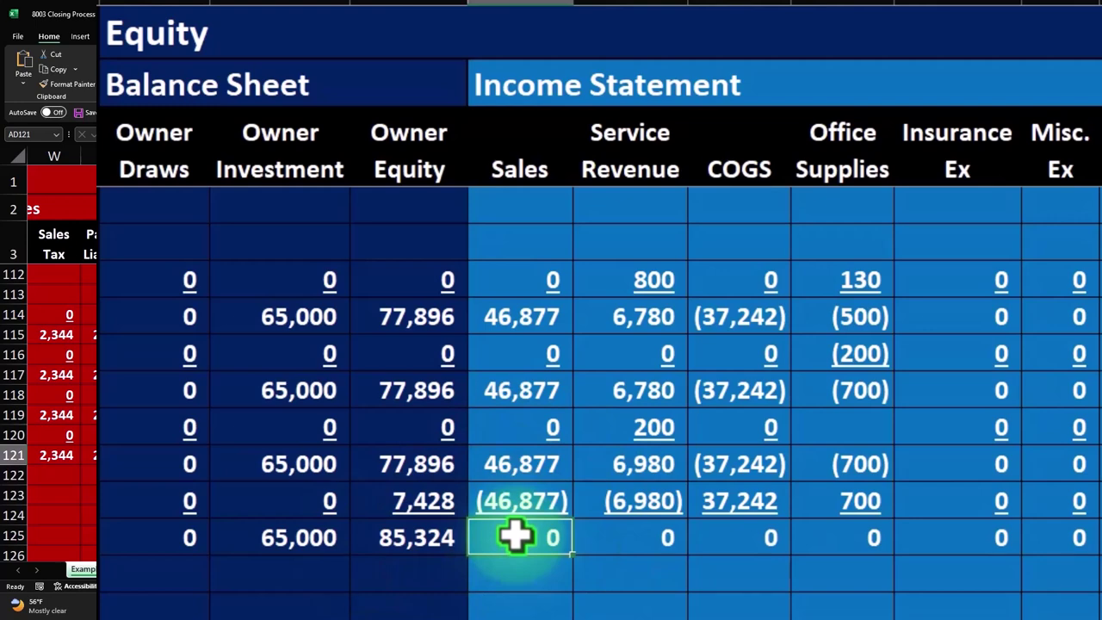
left_click_drag(517, 537, 844, 538)
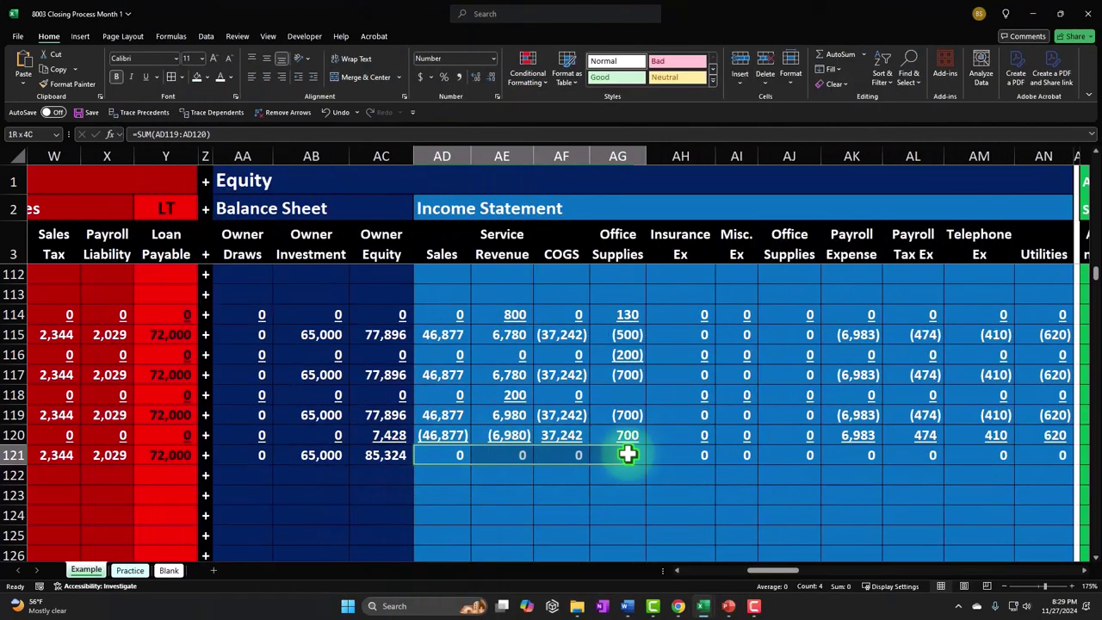
left_click_drag(628, 455, 1029, 457)
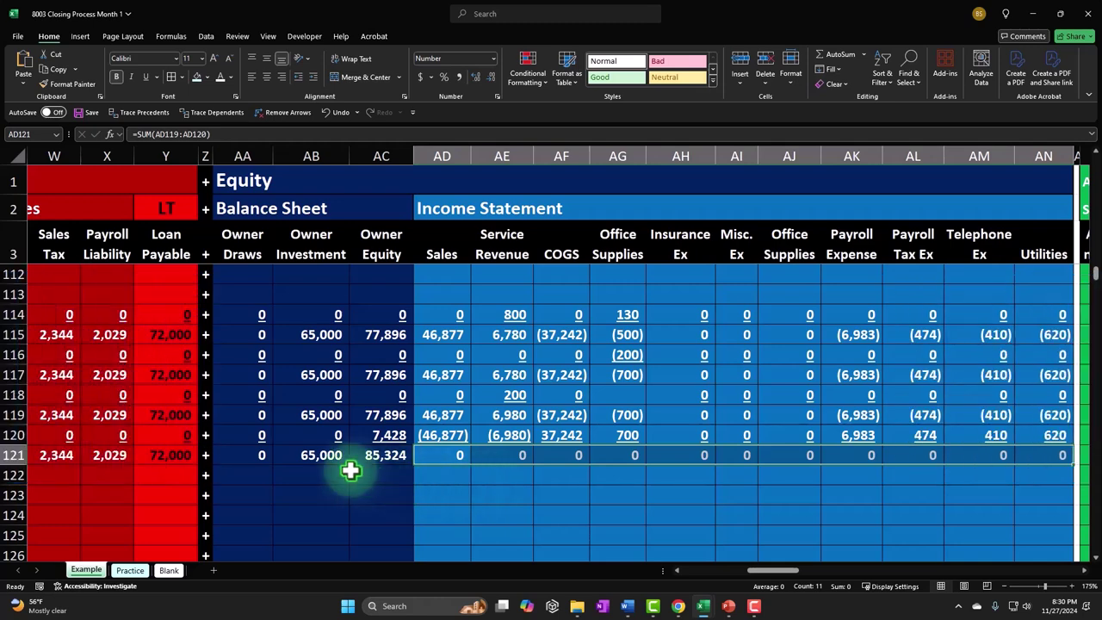
left_click_drag(69, 441, 196, 437)
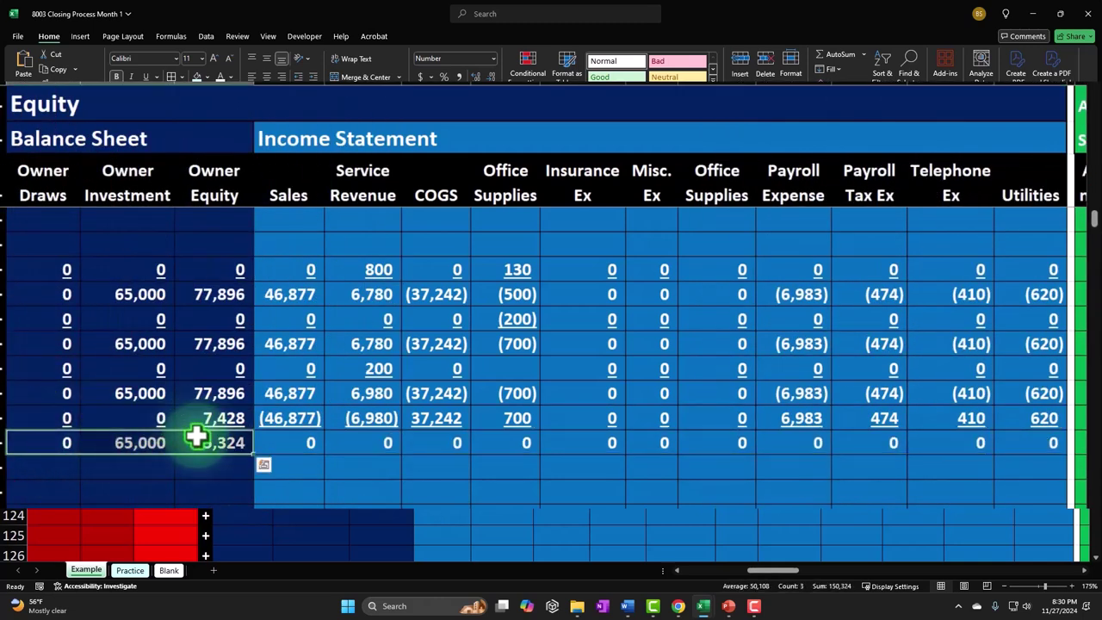
mouse_move(278, 449)
left_mouse_down()
mouse_move(692, 428)
mouse_move(974, 426)
mouse_move(1033, 441)
left_mouse_up()
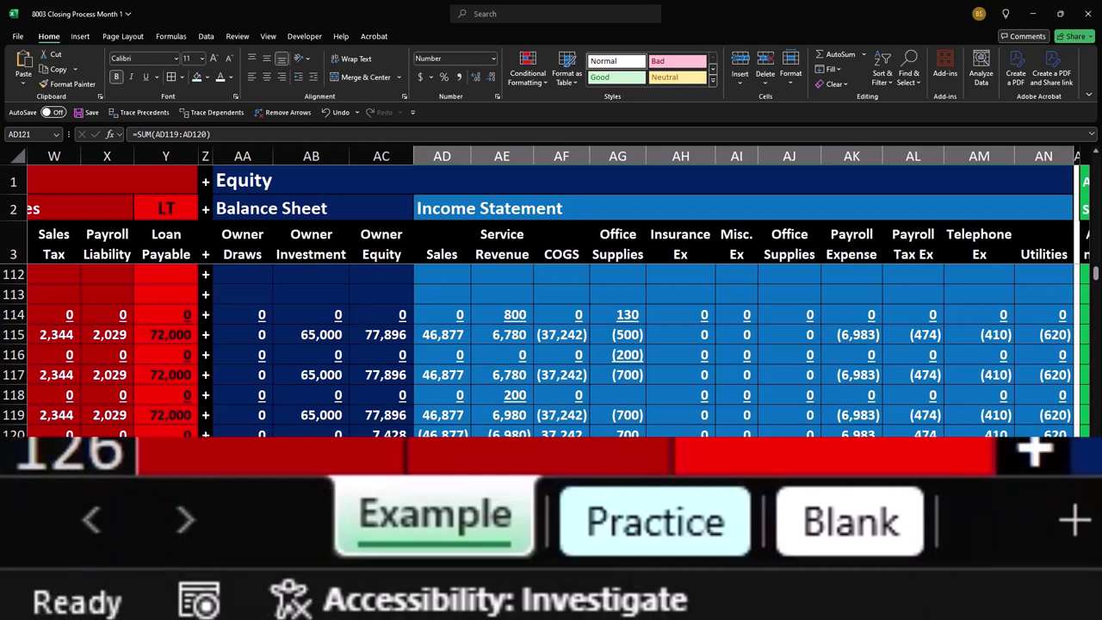
- On the Blank sheet, enter the date 8/1 in A123
left_click(808, 515)
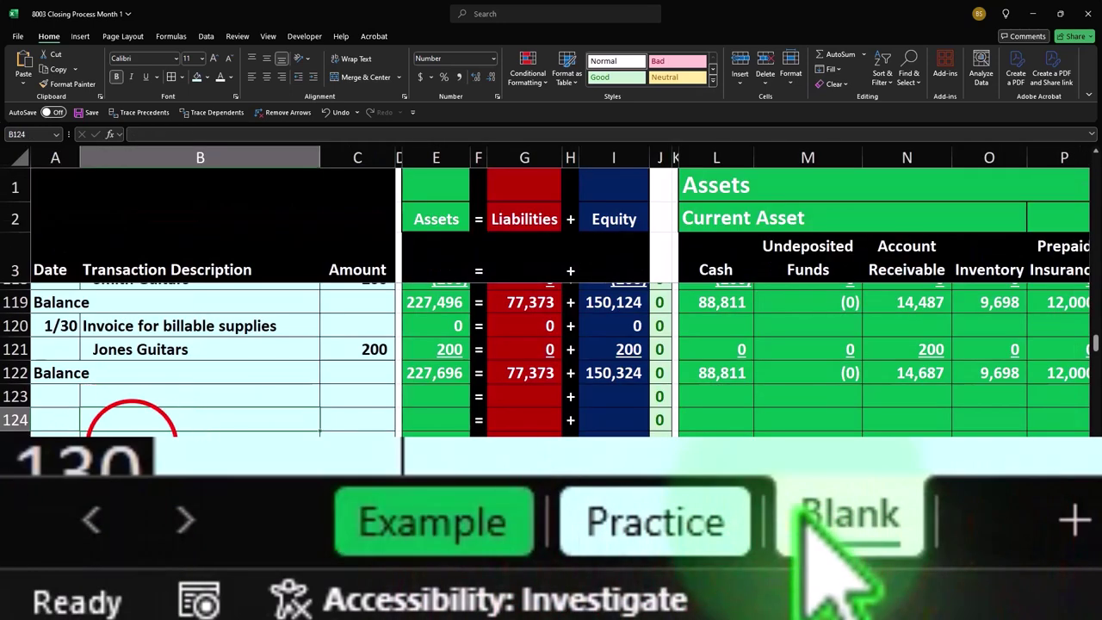
left_click(129, 441)
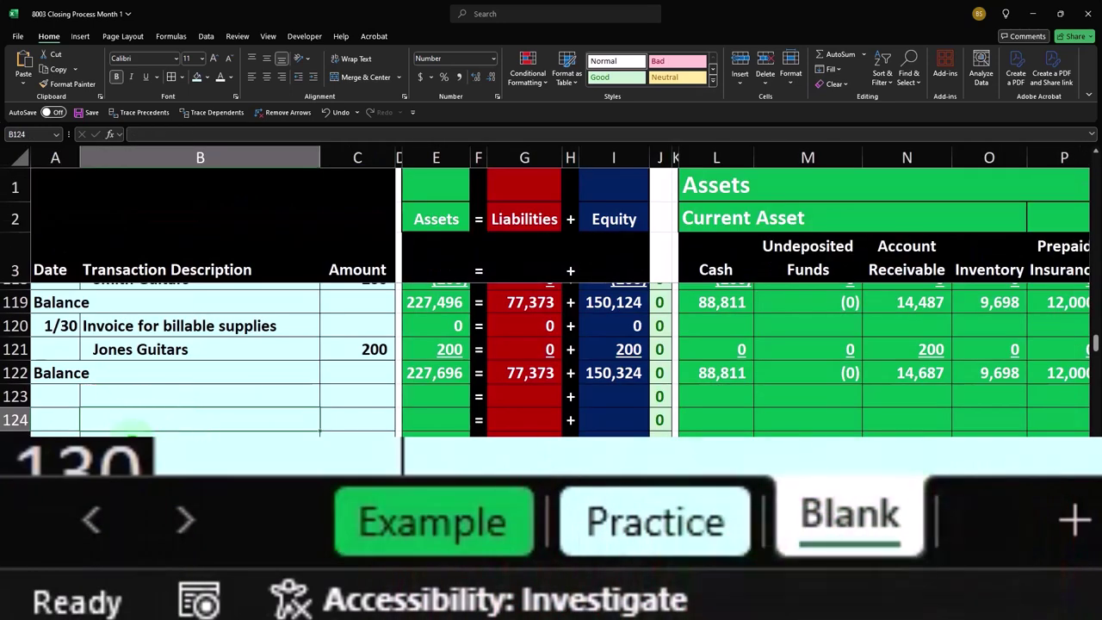
left_click(70, 396)
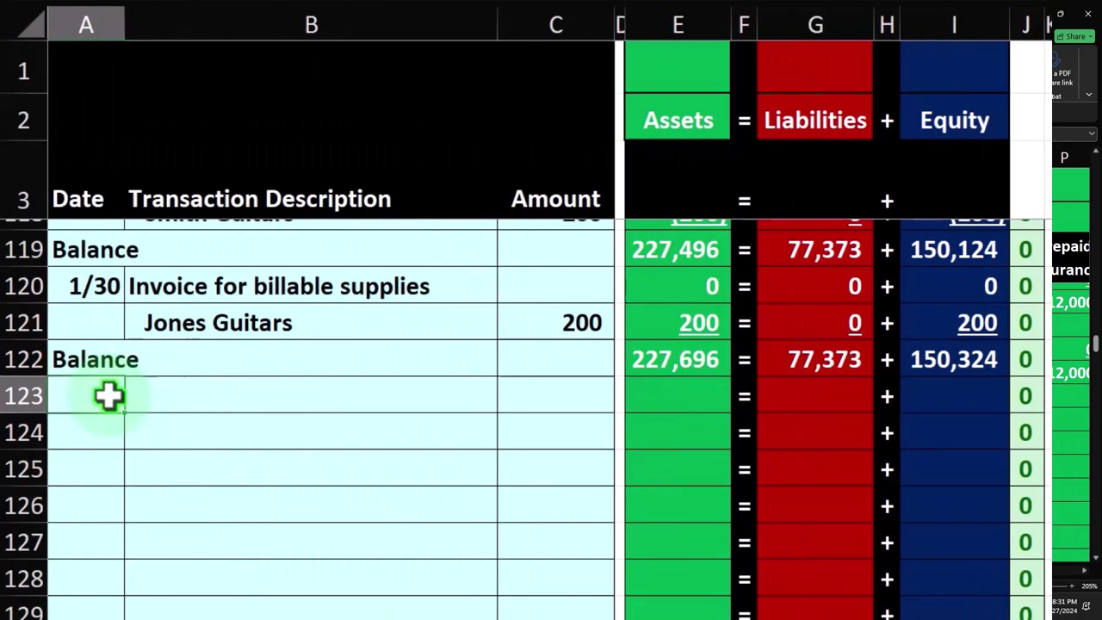
type("8/1")
key("Tab")
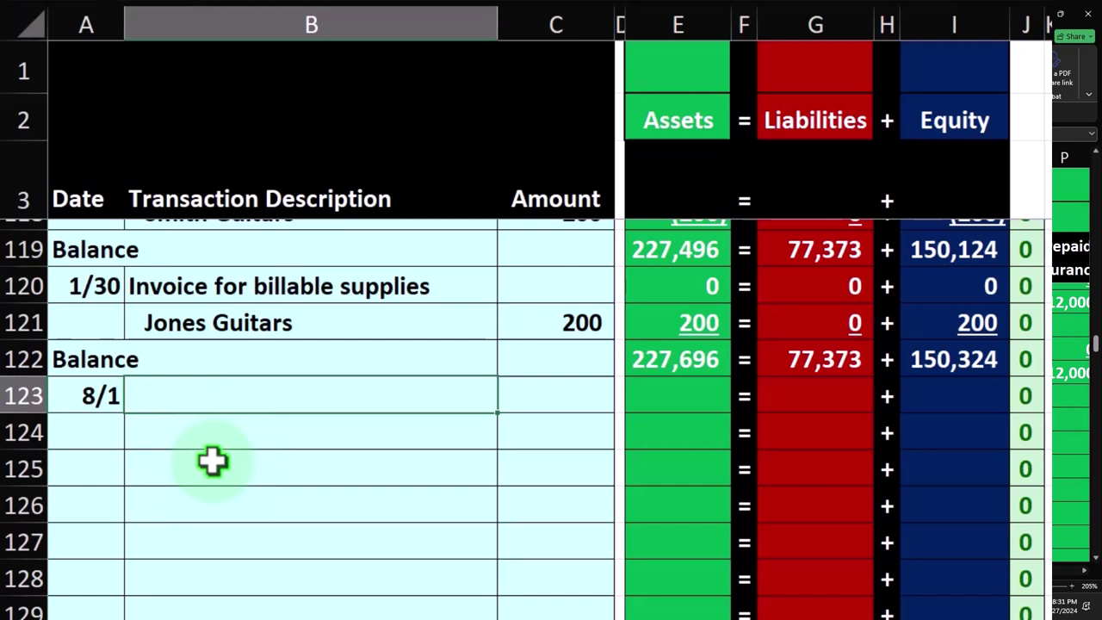
- Correct the A123 date from 8/1 to 2/1
key("Up")
key("Left")
key("Down")
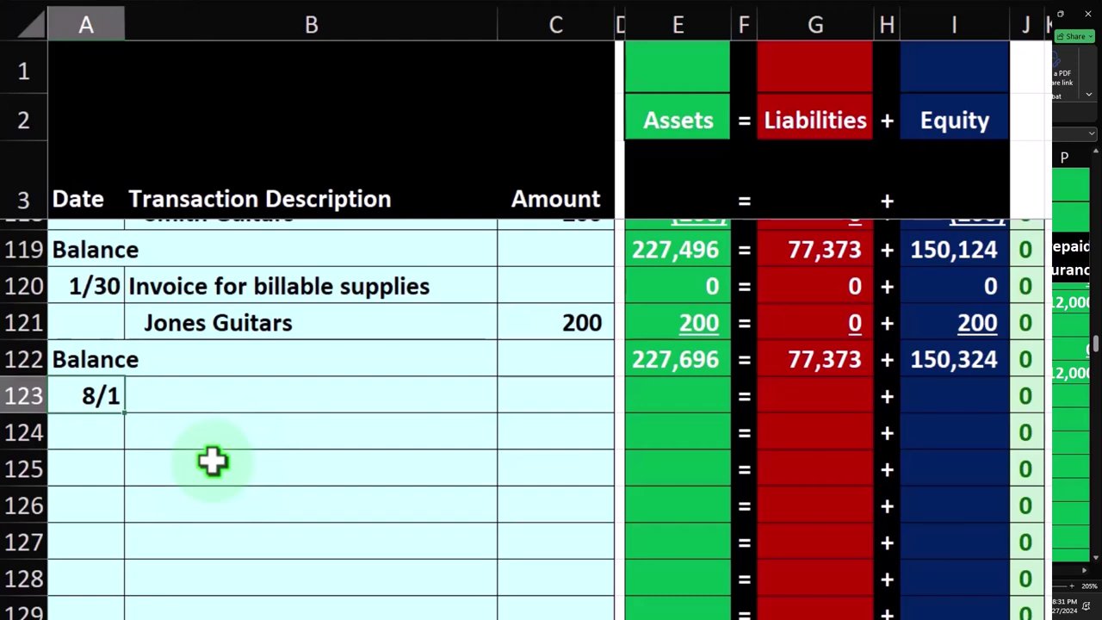
type("2/1")
key("Return")
key("Up")
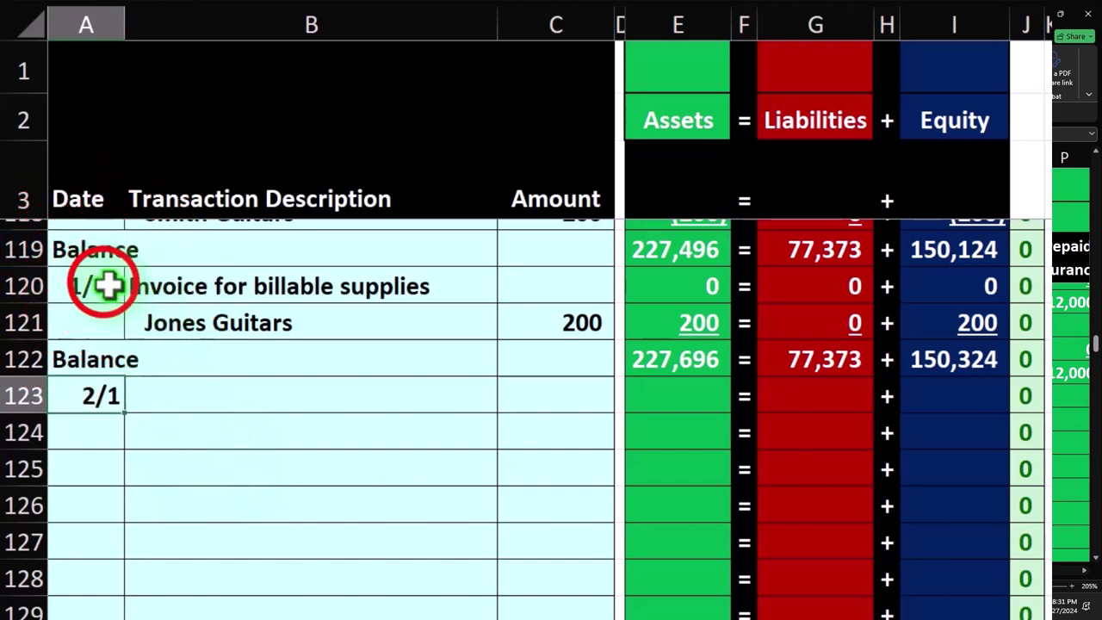
left_click_drag(106, 284, 527, 334)
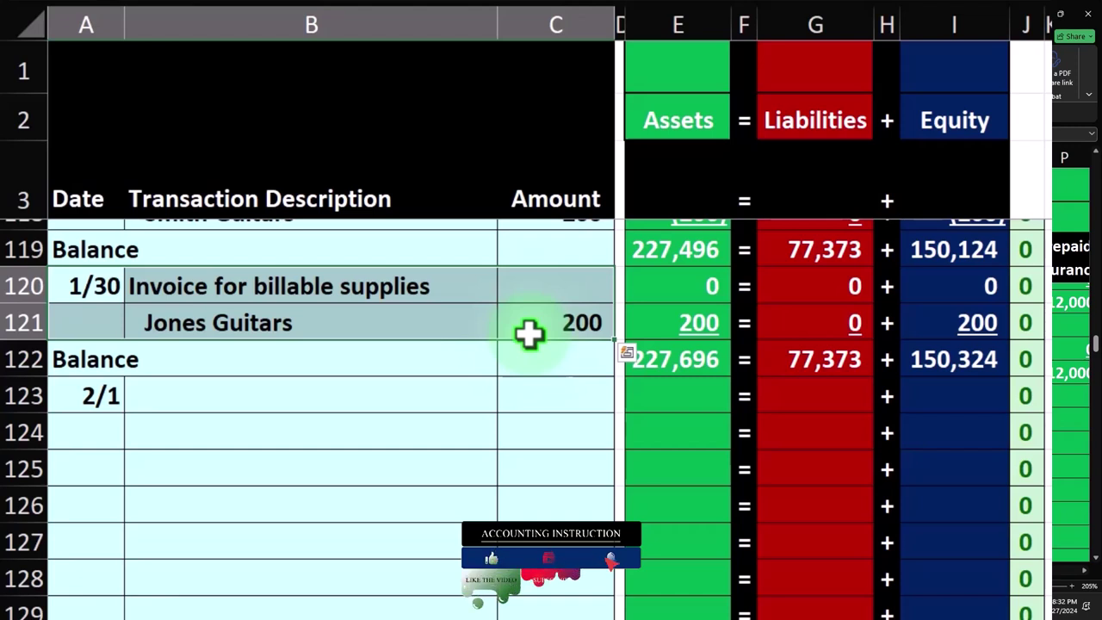
key("Down")
key("Down")
key("Down")
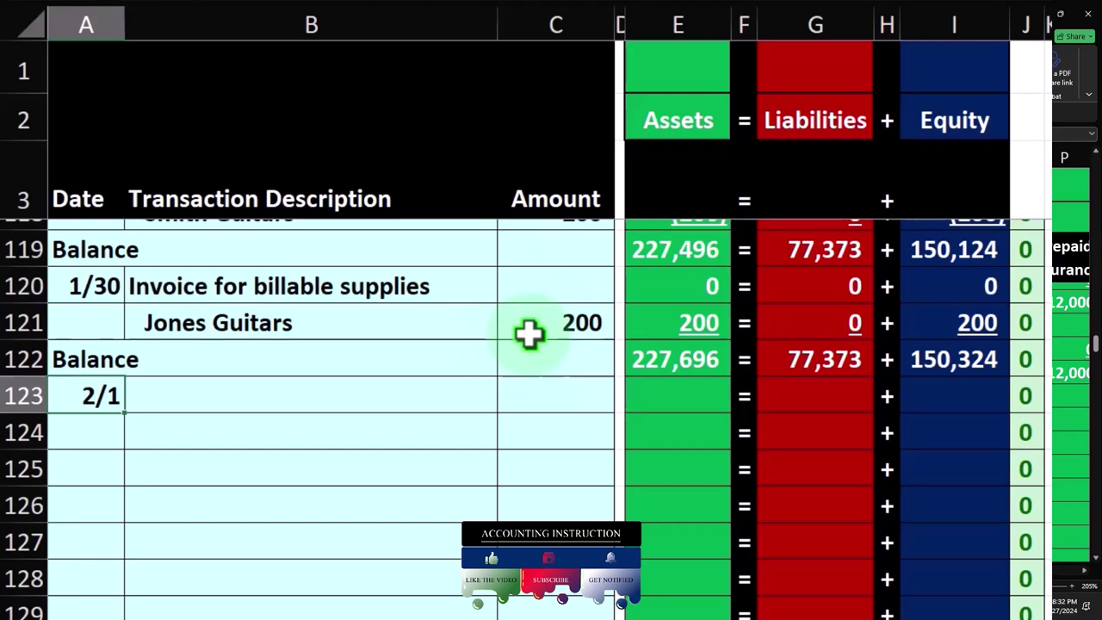
type("111")
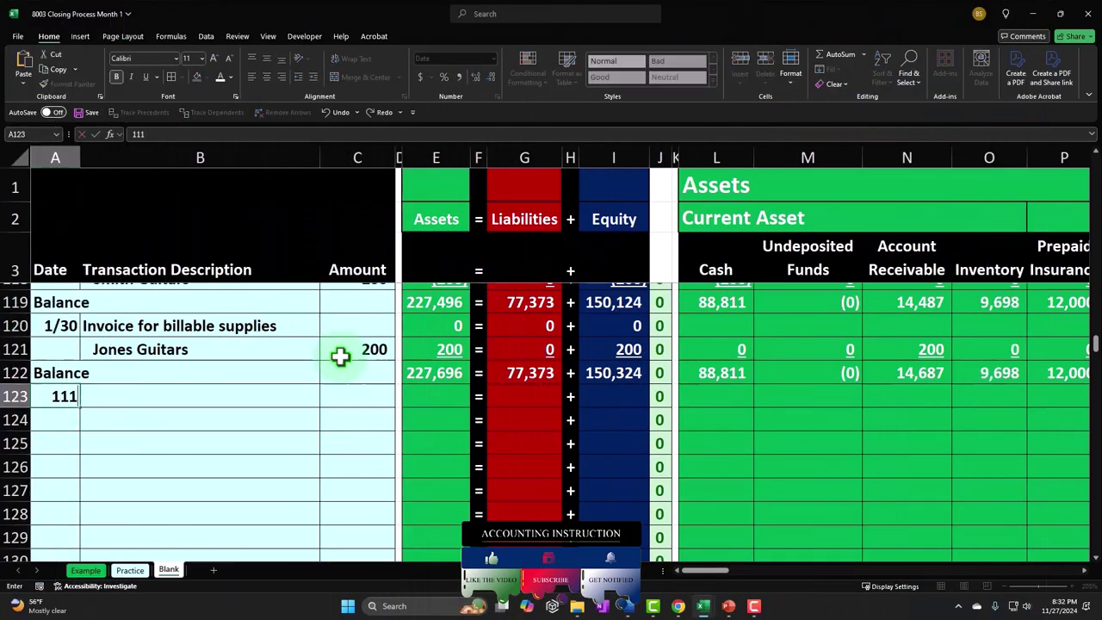
key("Return")
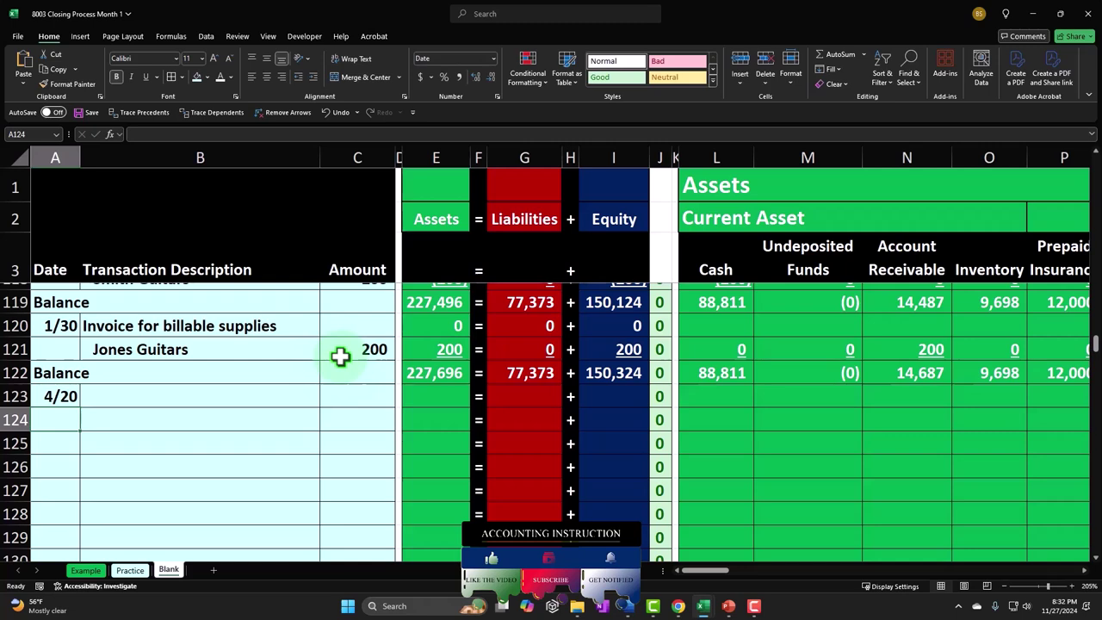
key("ctrl+z")
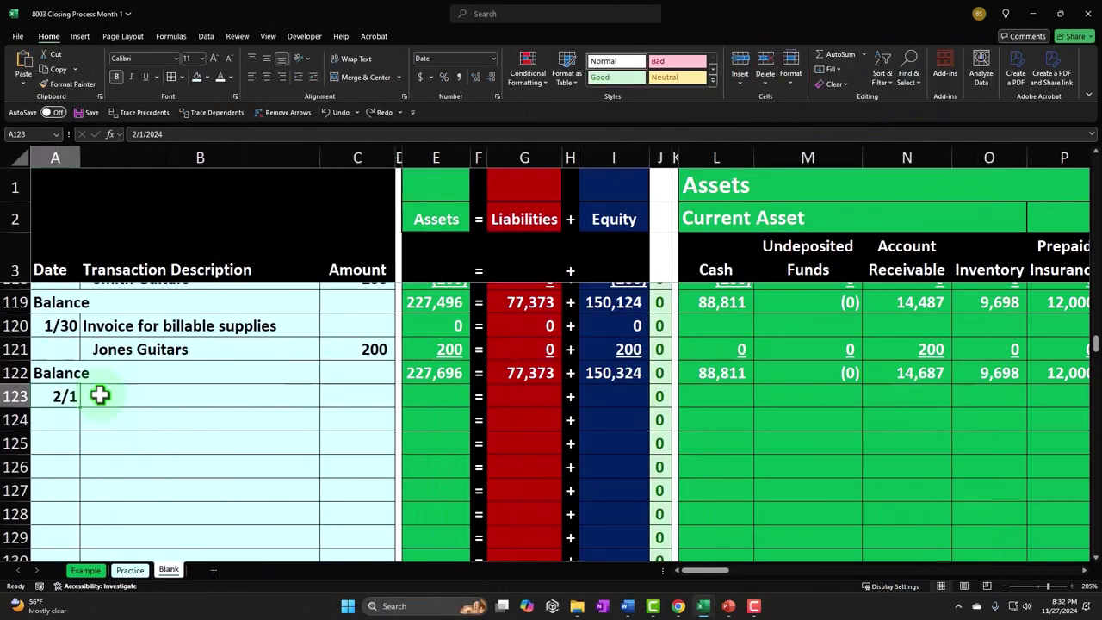
left_click(100, 395)
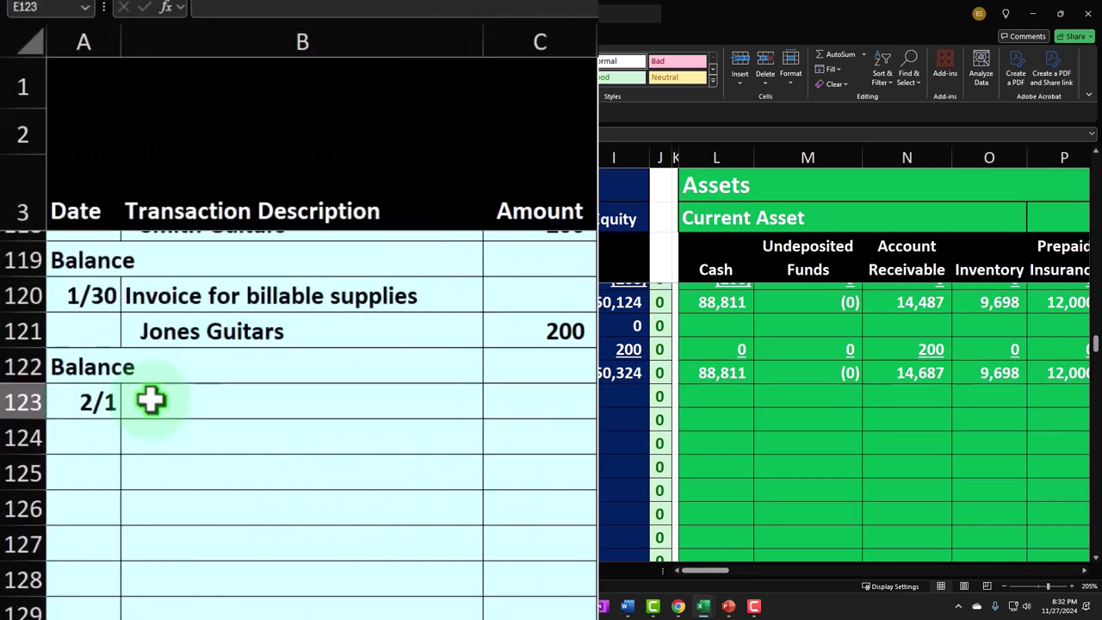
- Enter 'Closing entry' as B123's description, then move along row 123 past the income statement columns
key("Left")
key("Left")
key("Left")
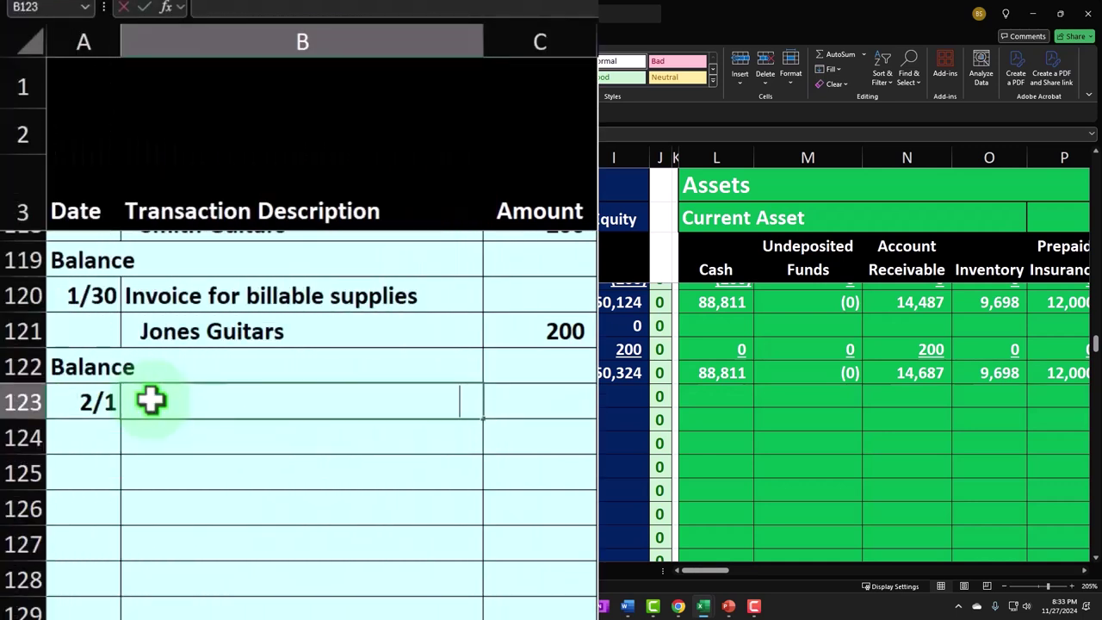
type("Closing ent")
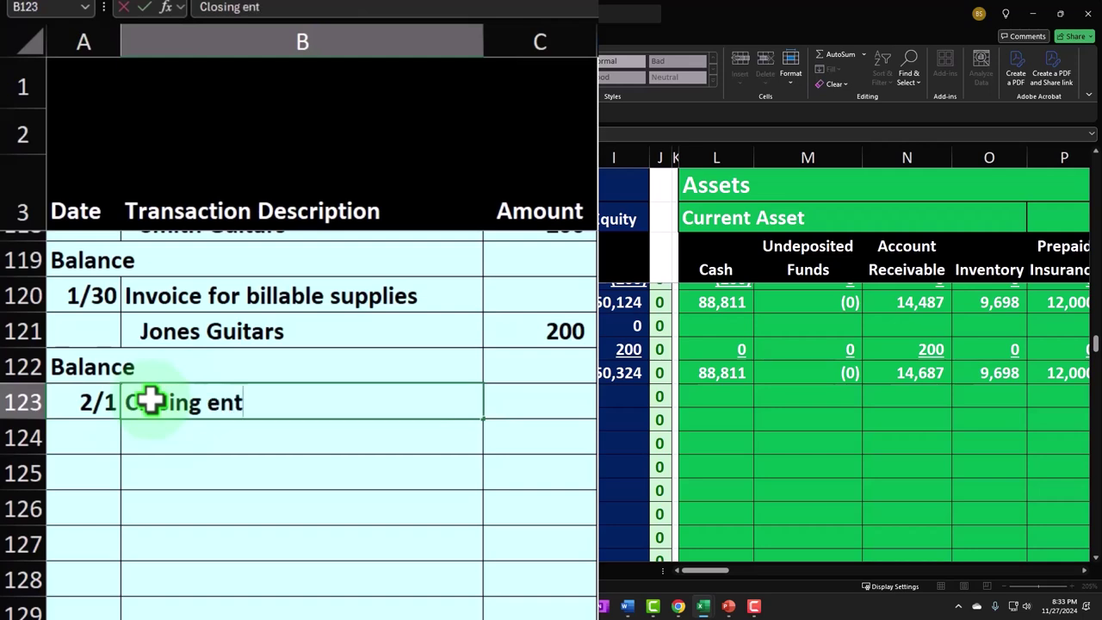
type("ry")
key("Right")
key("Right")
key("Right")
key("Right")
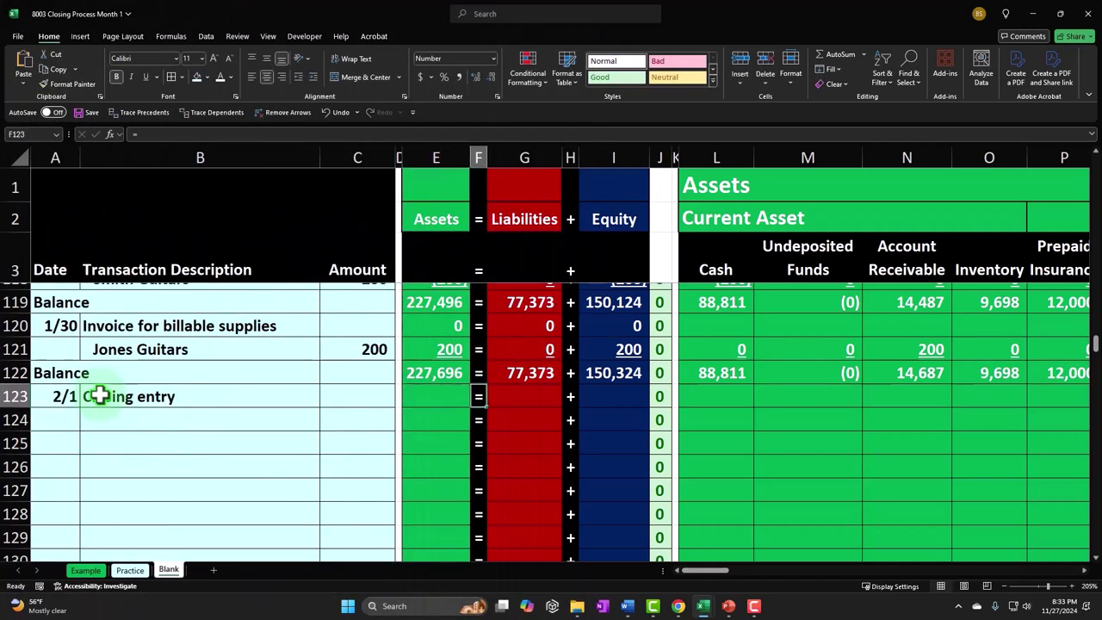
key("Right")
key("Right")
key("Right")
key("Right")
key("Right")
key("Right")
key("Right")
key("Right")
key("Right")
key("Right")
key("Right")
key("Right")
key("Right")
key("Right")
key("Right")
key("Right")
key("Right")
key("Right")
key("Right")
key("Right")
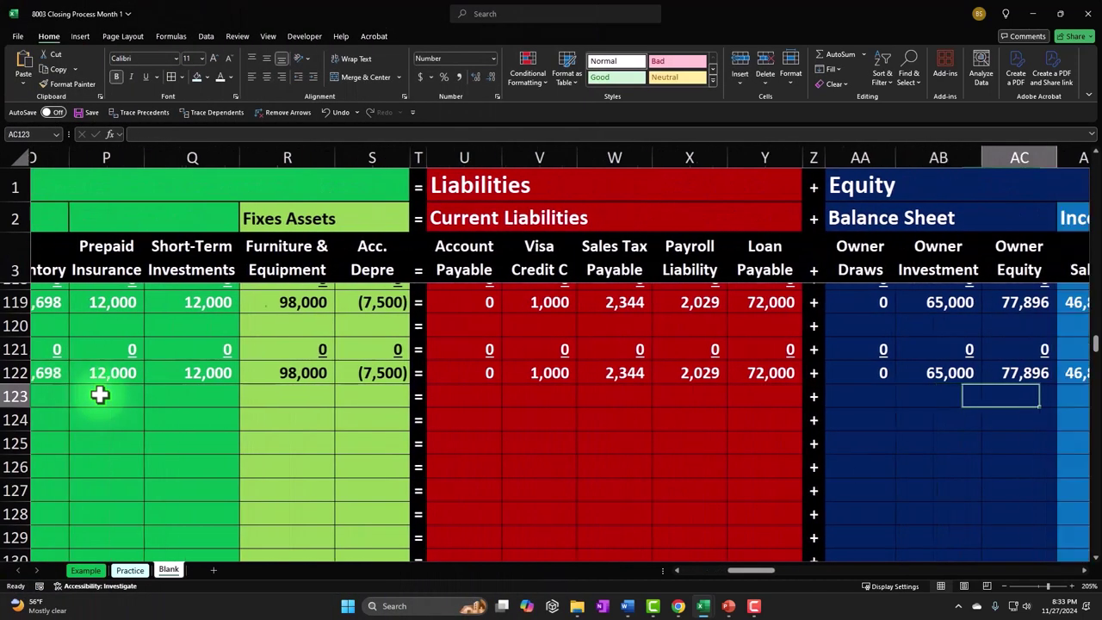
key("Right")
key("Right")
key("Right")
key("Right")
key("Right")
key("Right")
key("Right")
key("Right")
key("Right")
key("Right")
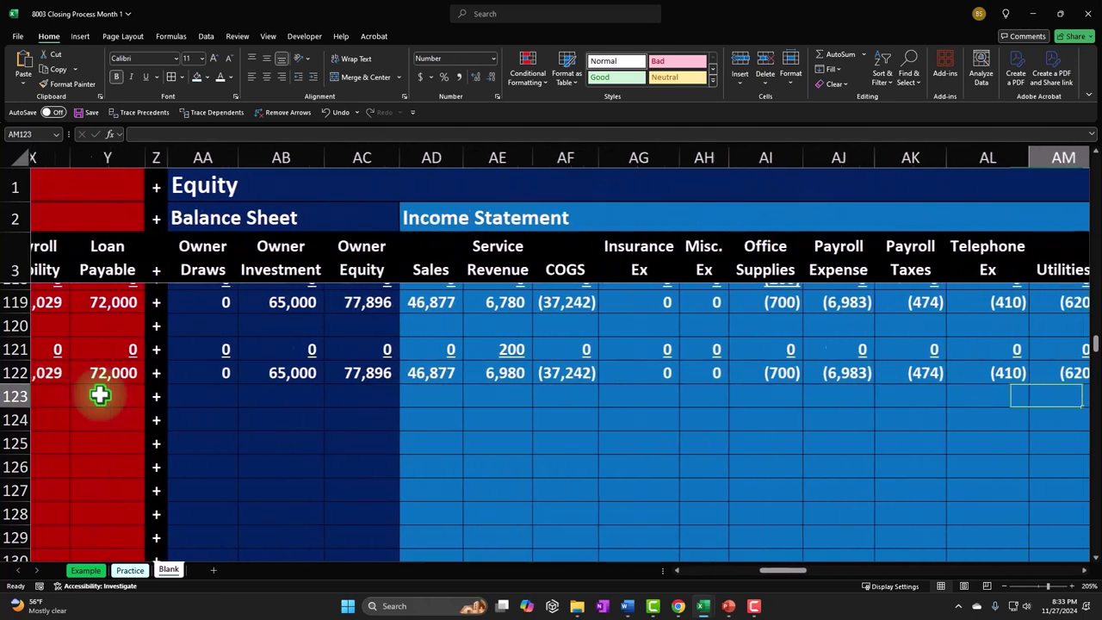
key("Right")
key("Right")
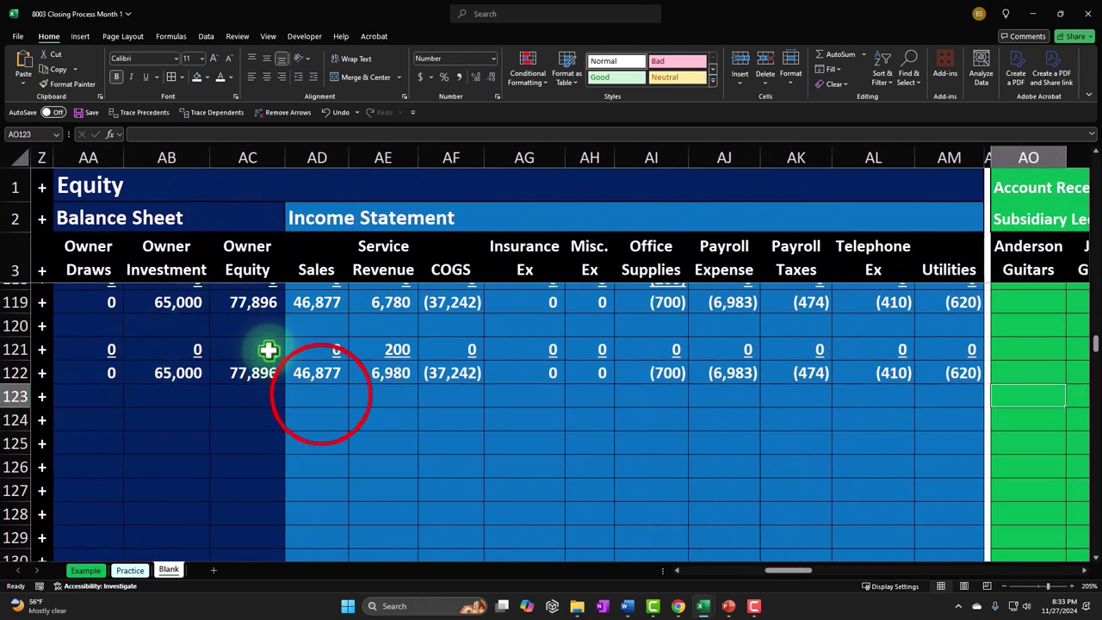
- Enter negating formulas like =-AD122 for Sales, Service Revenue and COGS in row 123
left_click_drag(319, 394, 919, 397)
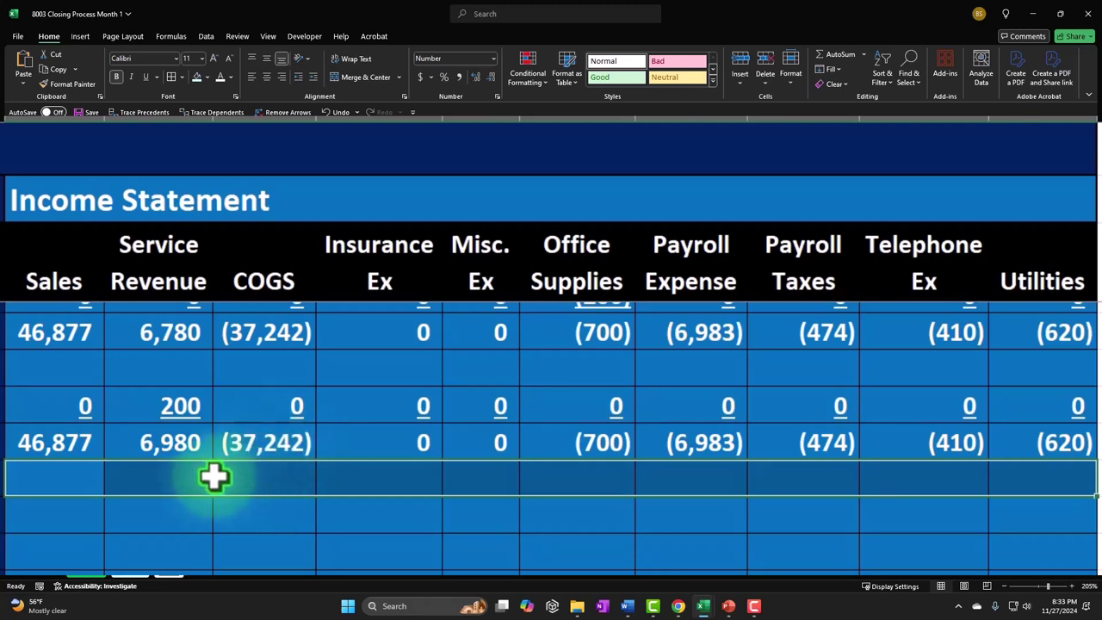
left_click(87, 482)
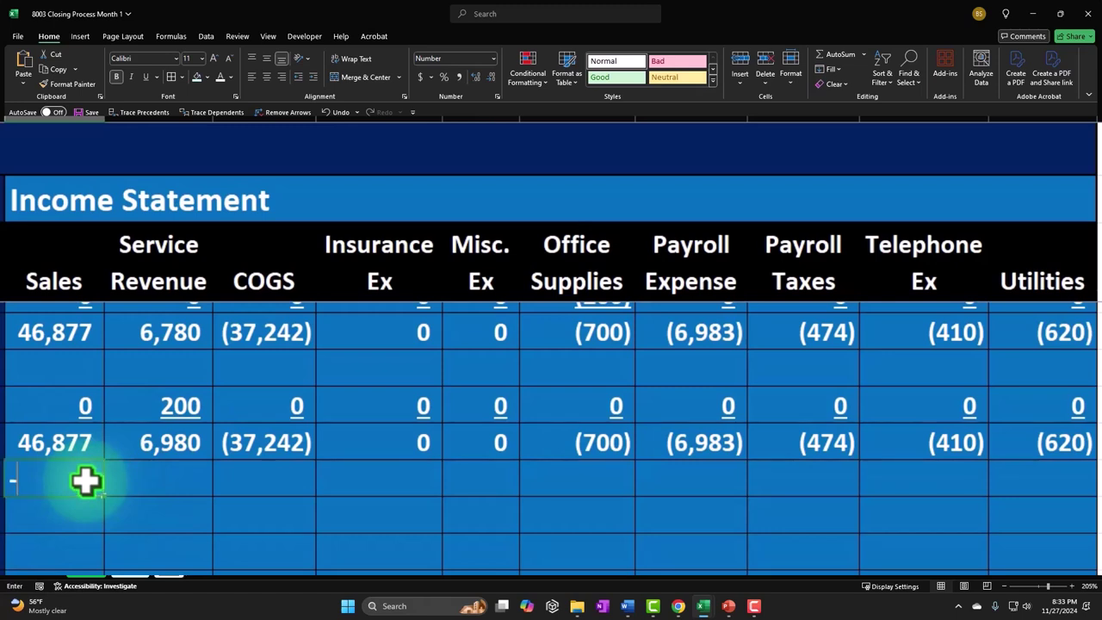
type("-")
key("Up")
key("Return")
key("Right")
key("Up")
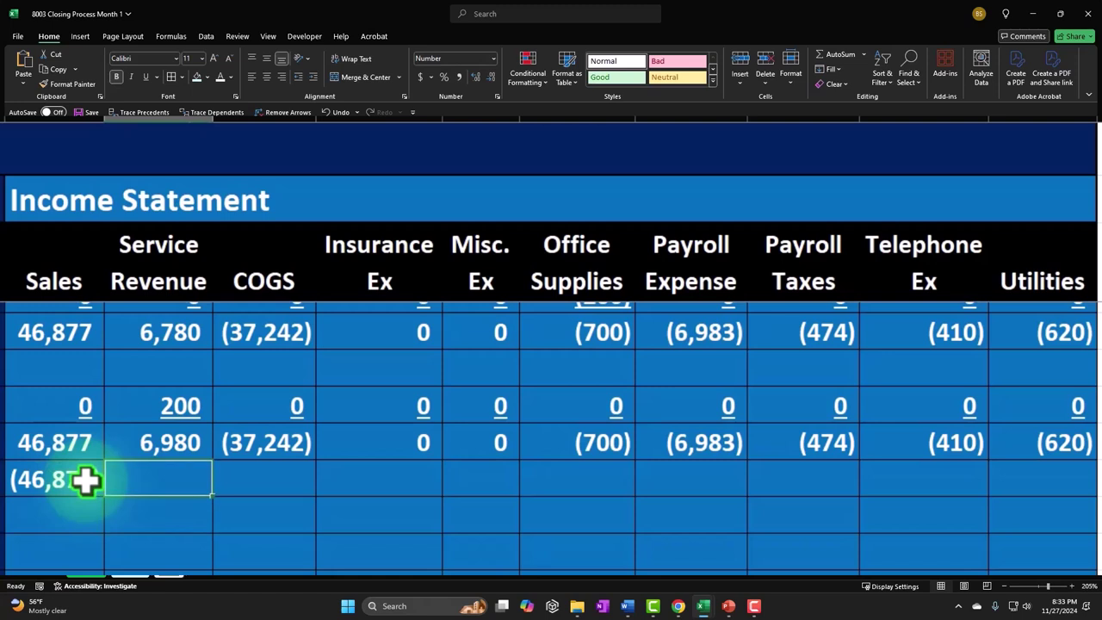
type("-")
key("Up")
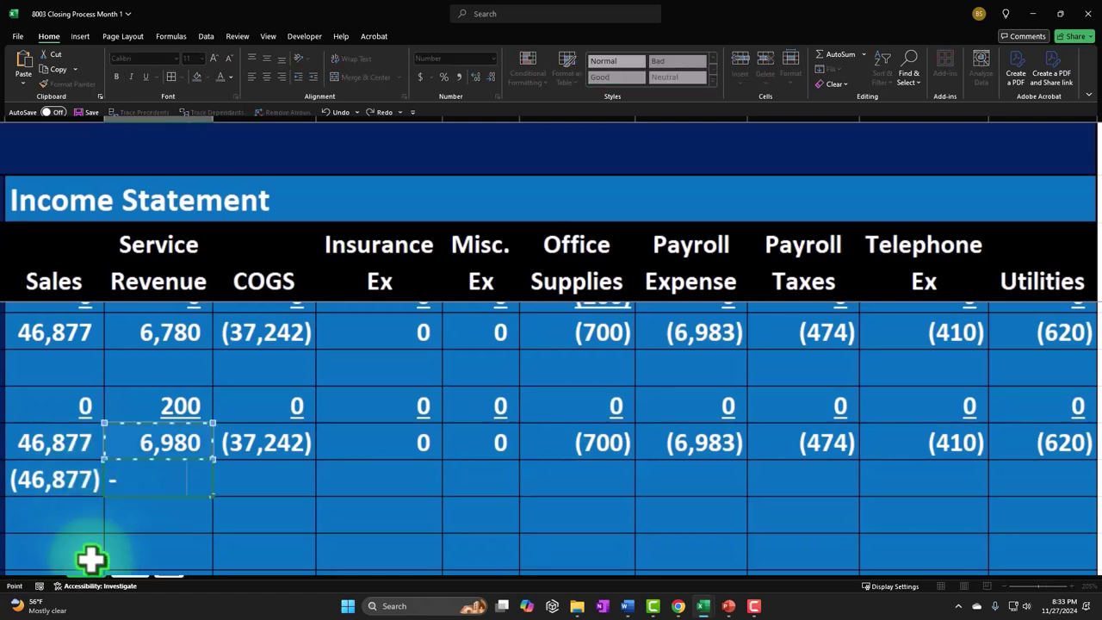
key("Return")
key("Right")
key("Up")
type("-")
key("Up")
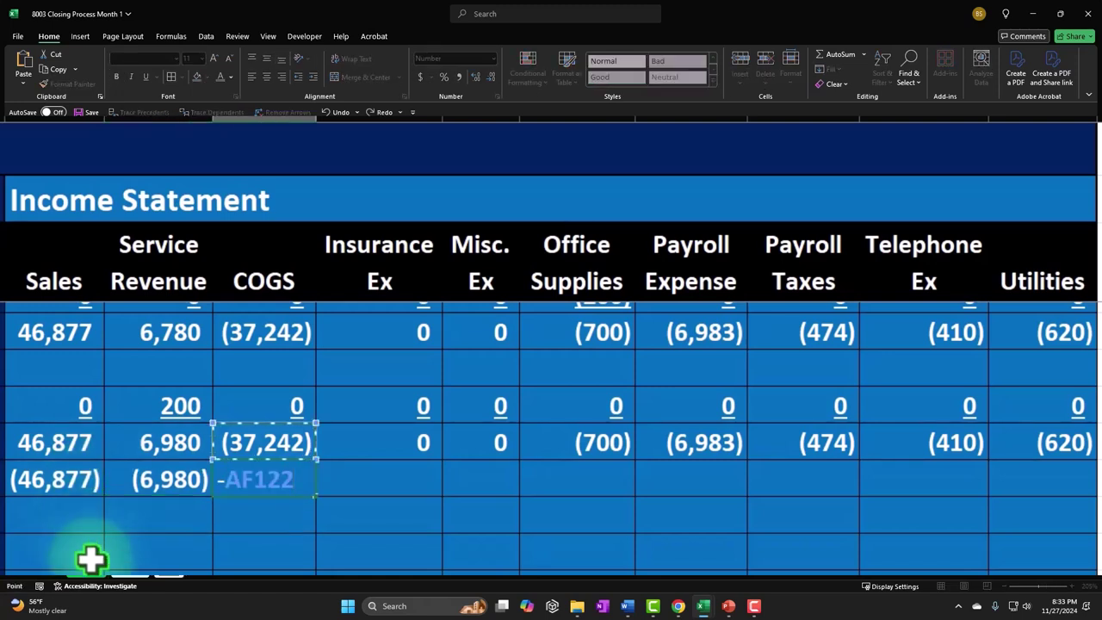
key("Return")
- Fill the COGS reversal formula across to Utilities and compare row 122 and 123 totals
key("Right")
key("Up")
left_click(295, 475)
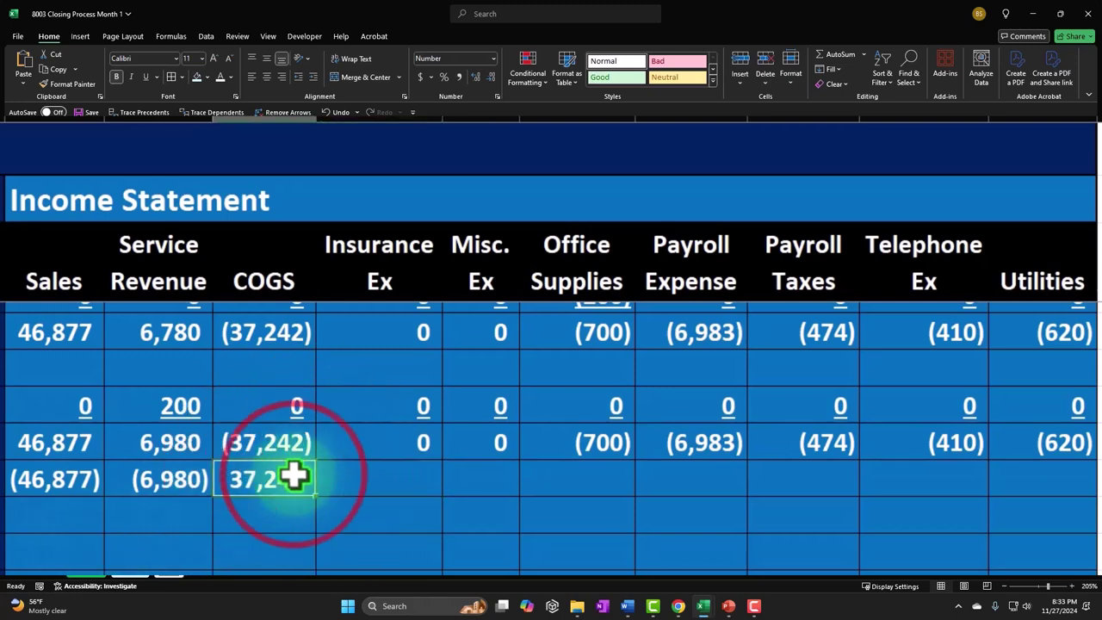
left_click_drag(316, 496, 1046, 487)
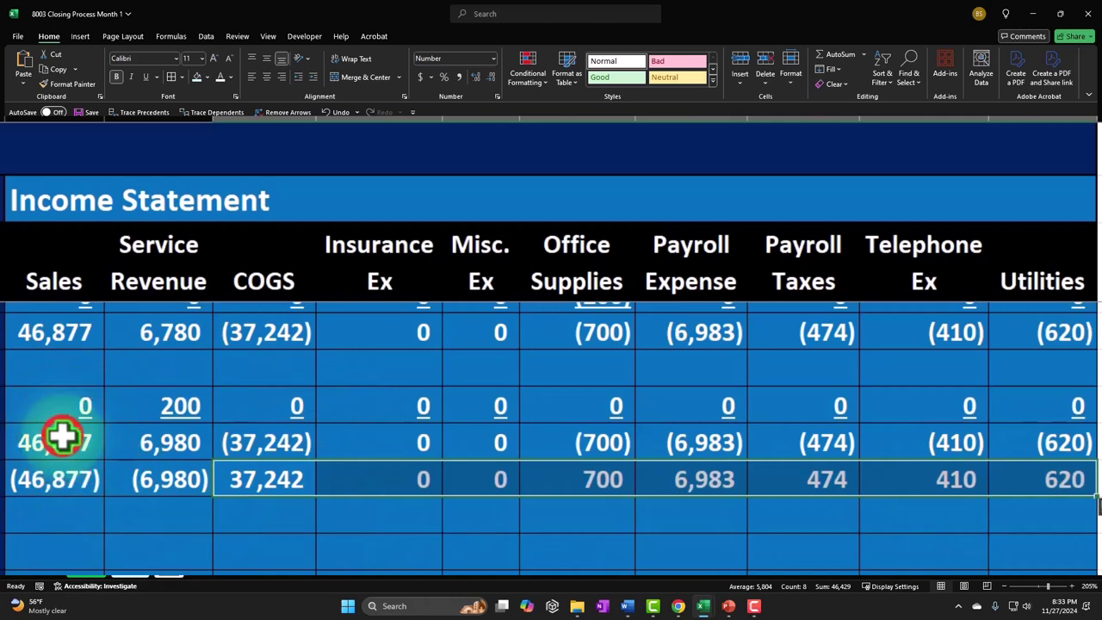
left_click_drag(62, 436, 1013, 451)
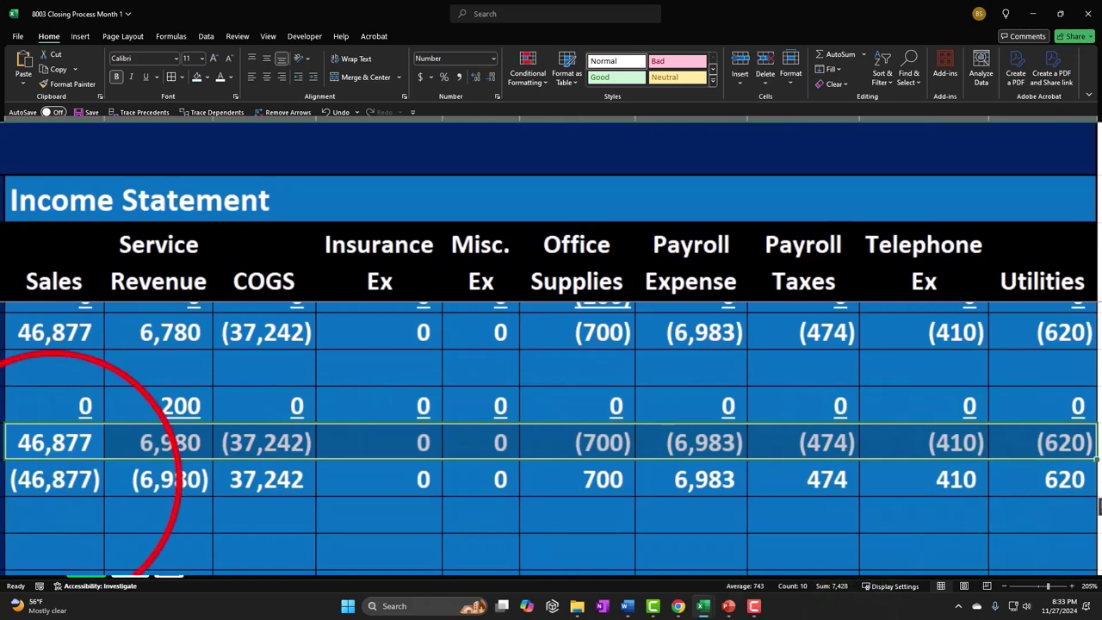
left_click_drag(86, 493, 1012, 491)
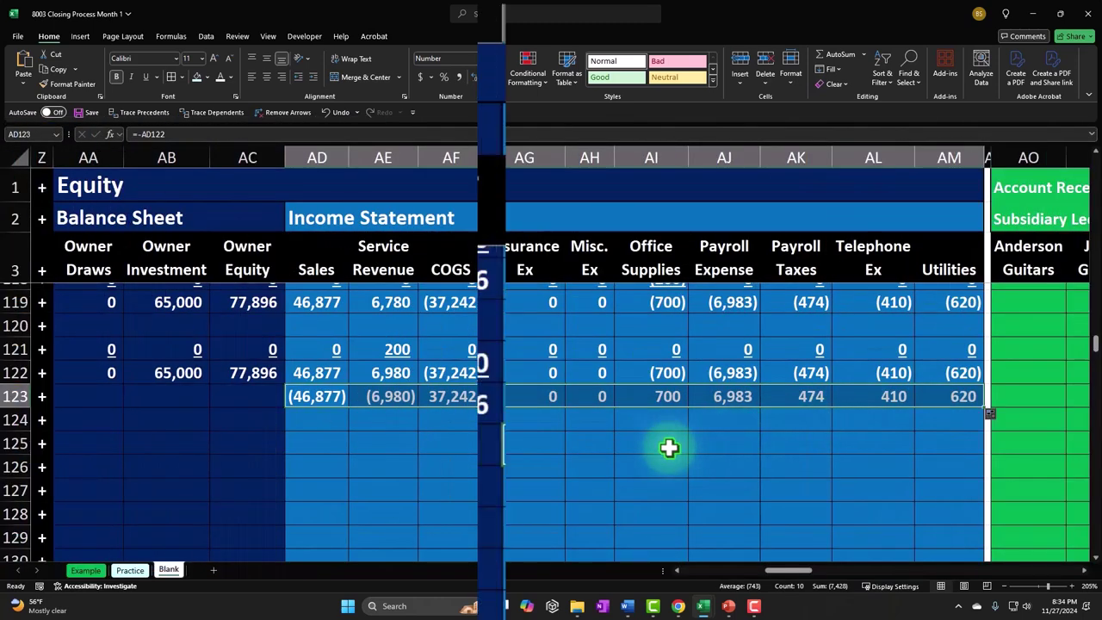
- Enter =-SUM(AD123:AM123) in AC123, giving Owner Equity 7,428, and check the row totals
left_click(252, 395)
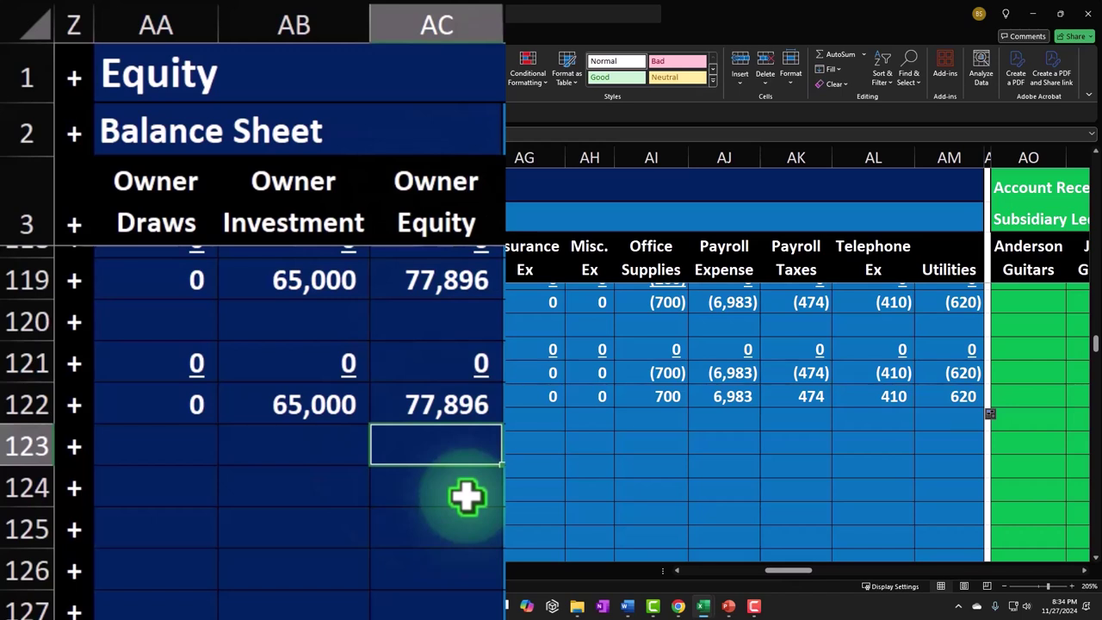
type("-sum")
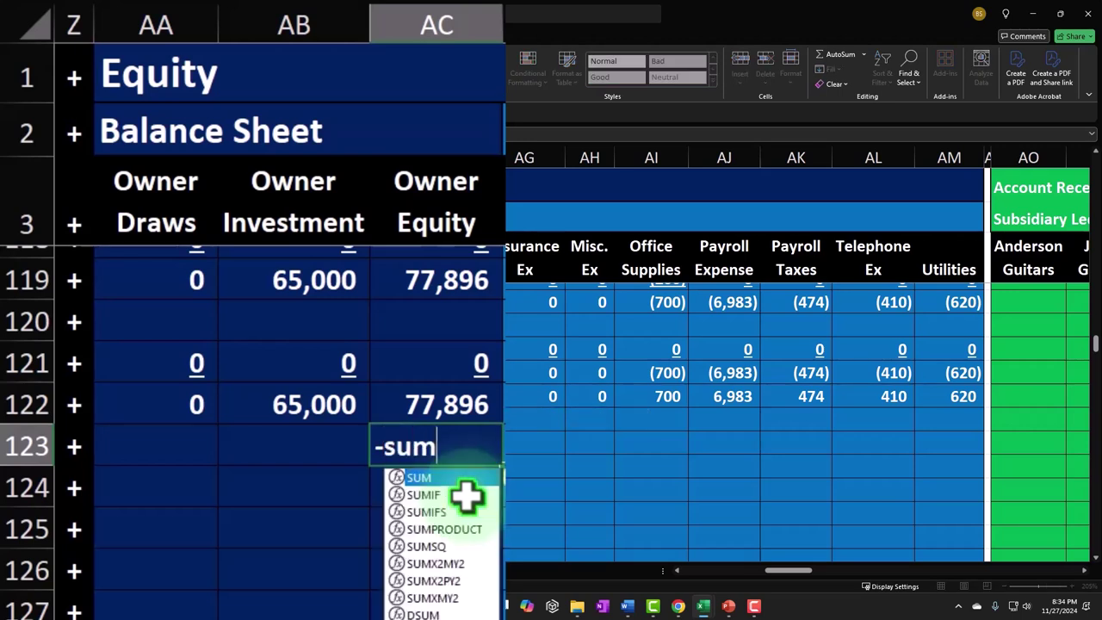
type("(")
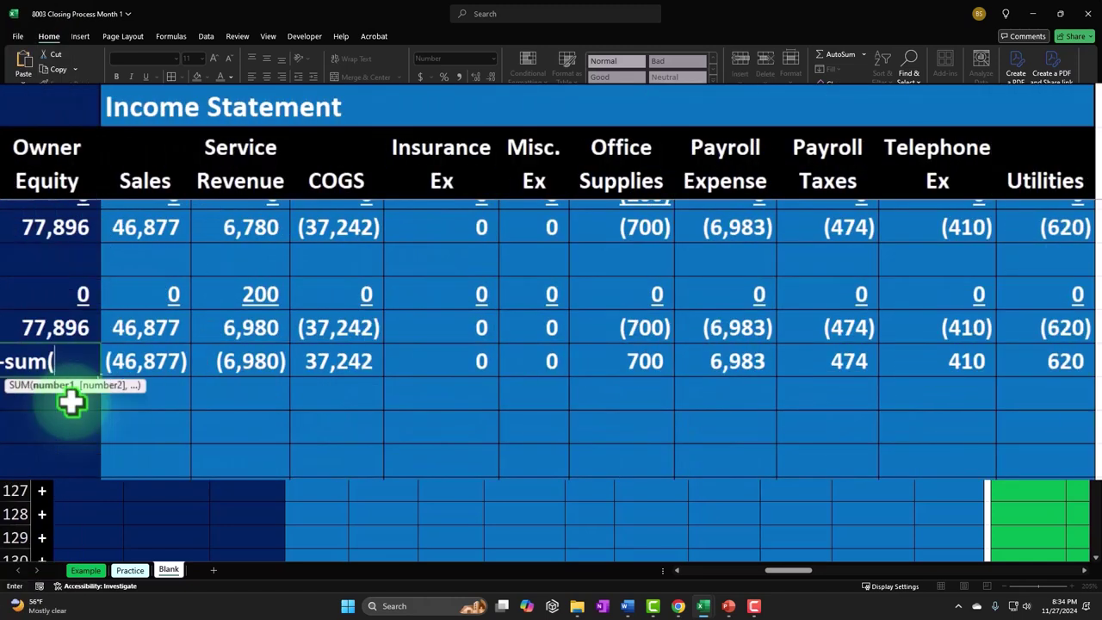
key("Right")
key("shift+Right")
key("shift+Right")
key("shift+Right")
key("shift+Right")
key("shift+Right")
key("shift+Right")
key("shift+Right")
key("shift+Right")
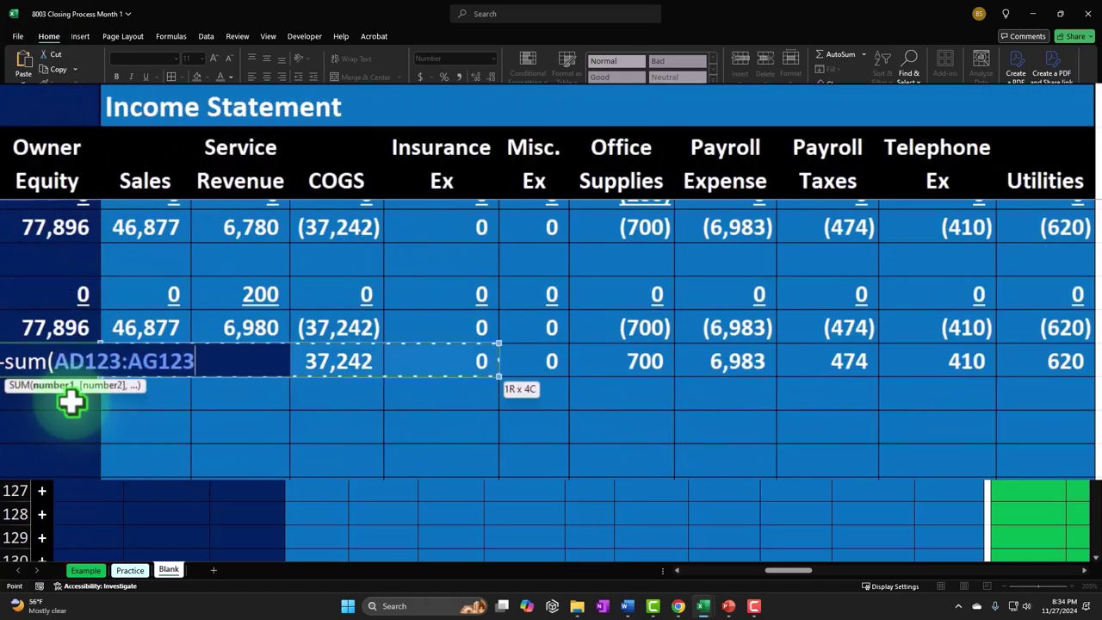
key("shift+Right")
key("Return")
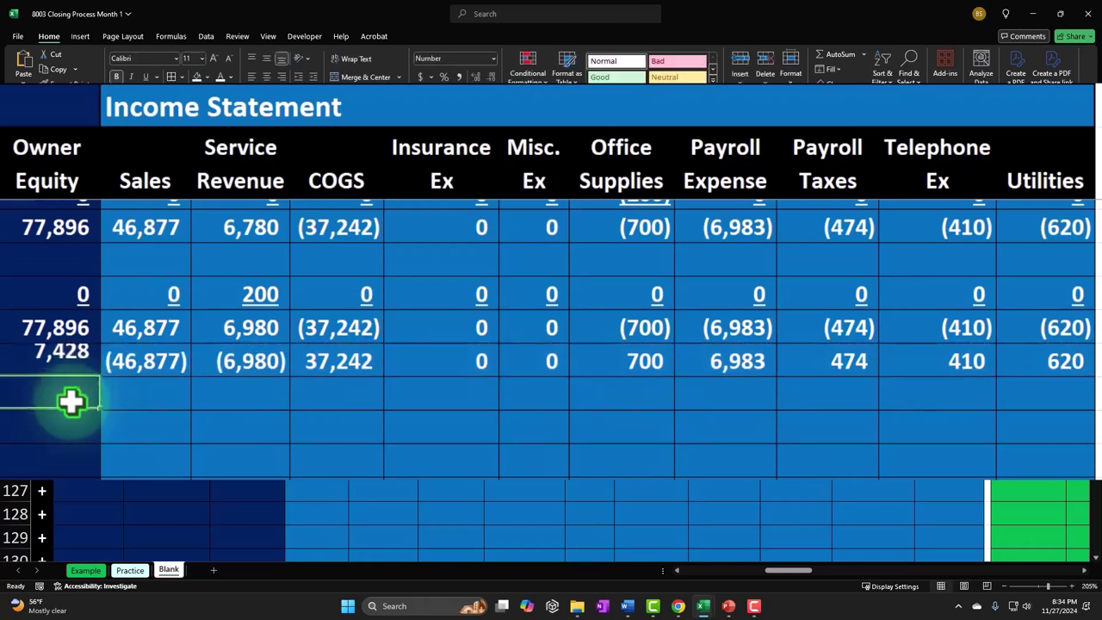
key("Up")
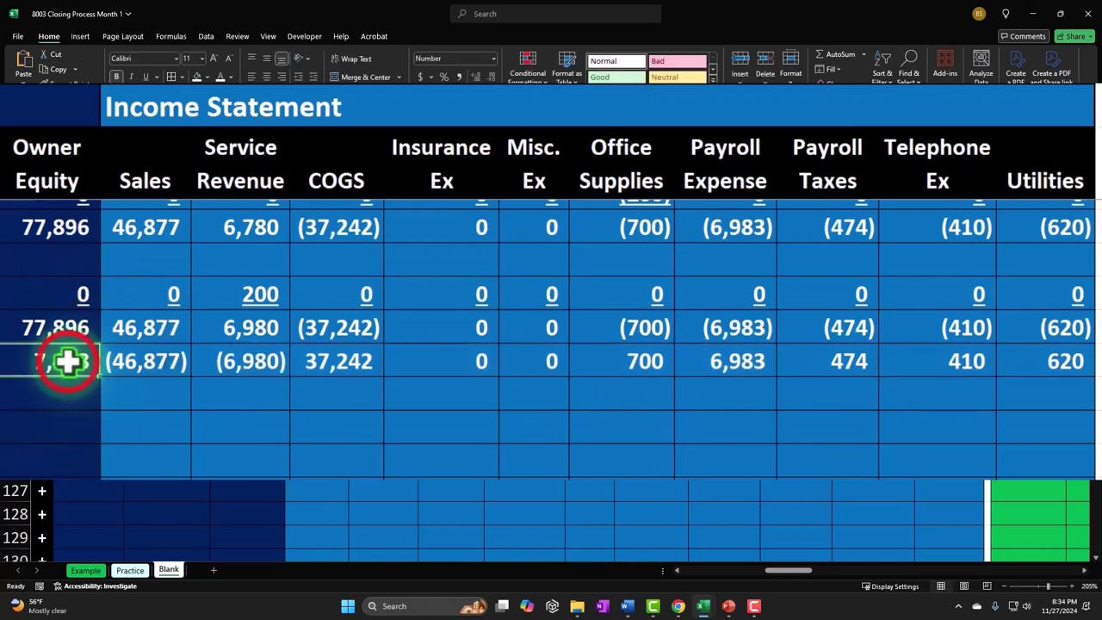
left_click_drag(74, 362, 1021, 357)
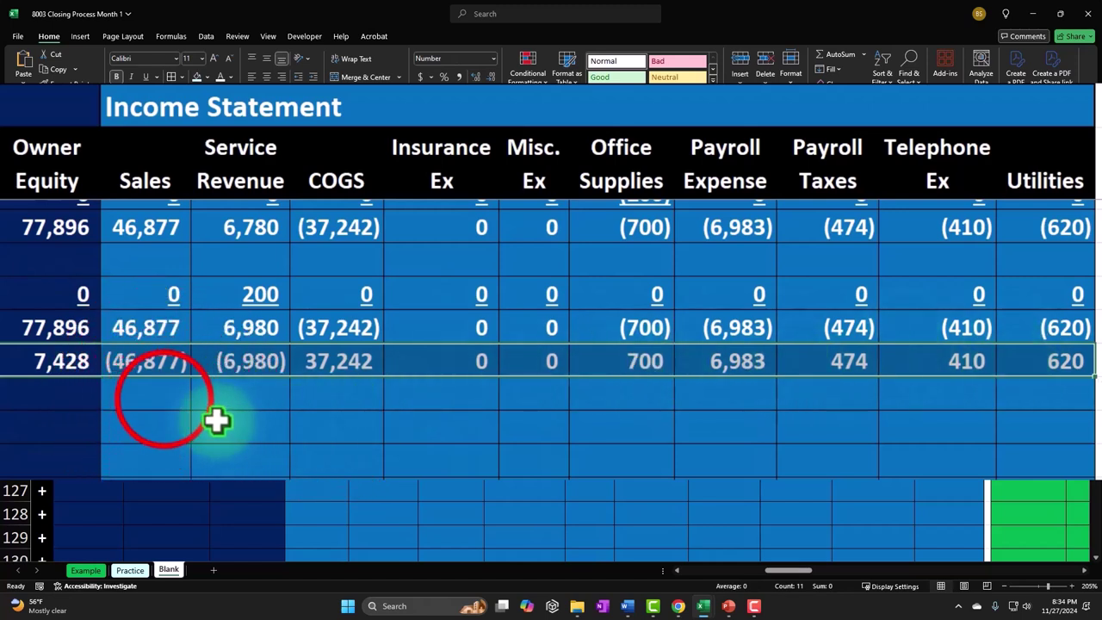
left_click_drag(173, 395, 964, 379)
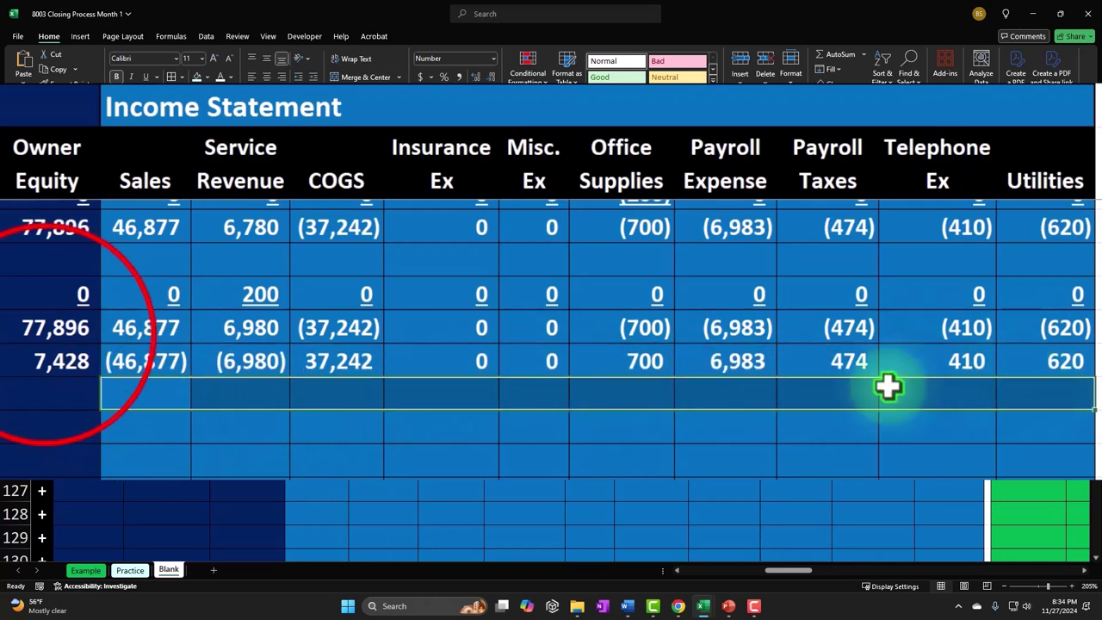
left_click_drag(43, 329, 44, 365)
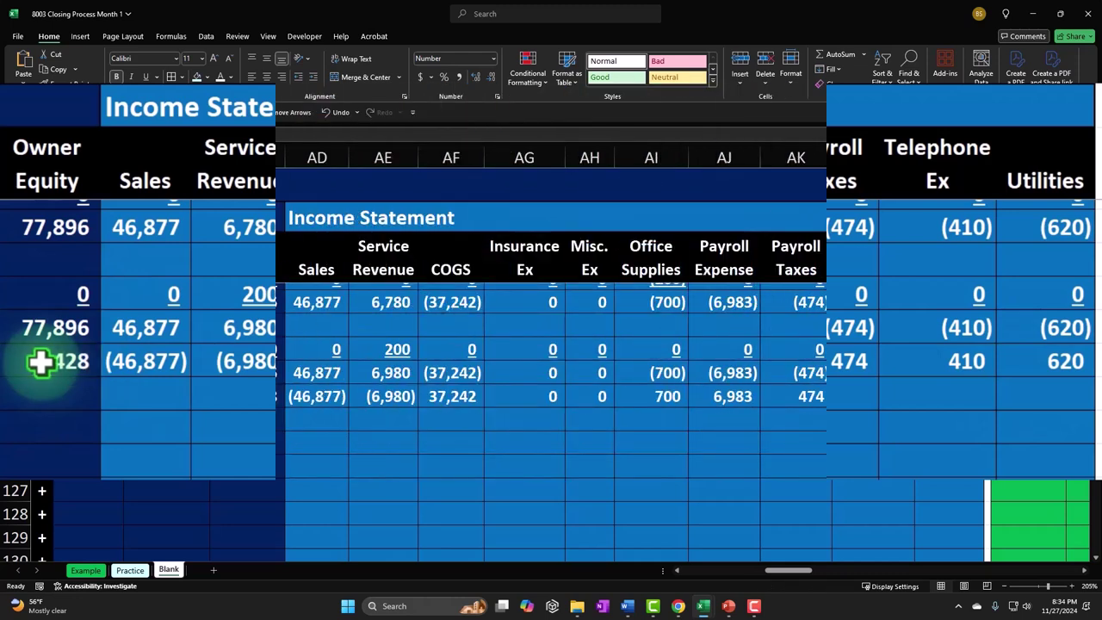
scroll(243, 396, "left", 1)
key("Right")
key("Right")
key("Right")
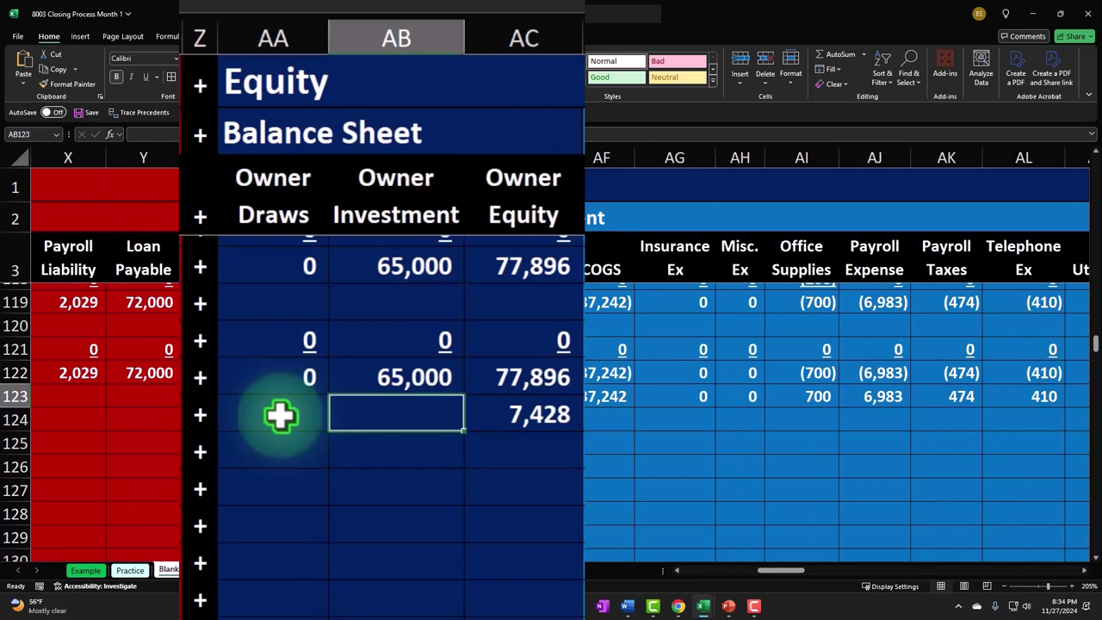
key("Left")
key("Up")
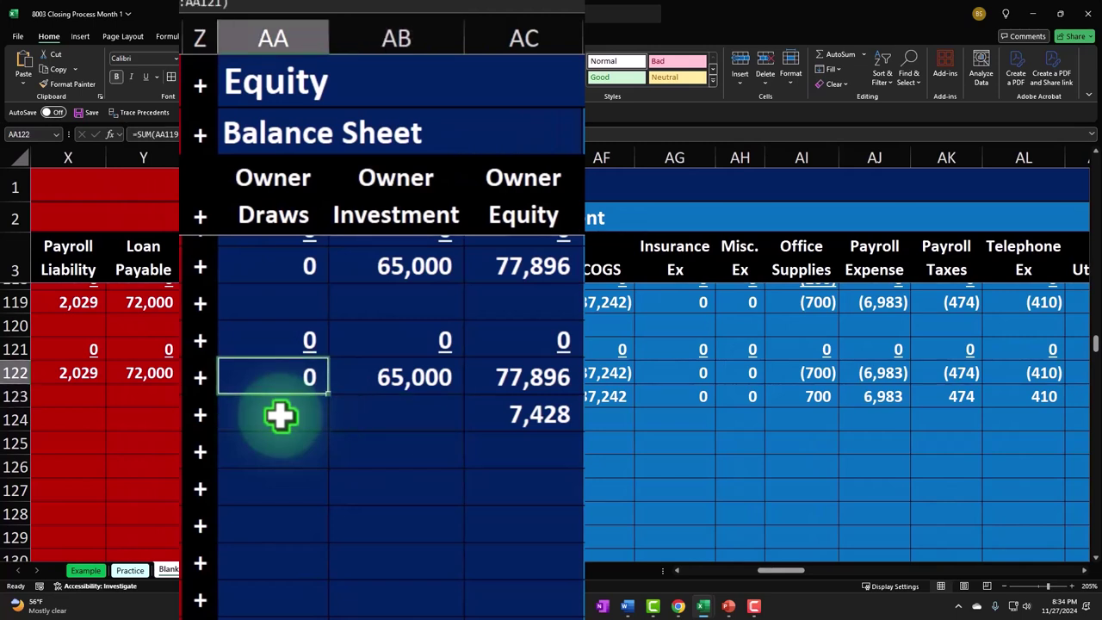
key("Right")
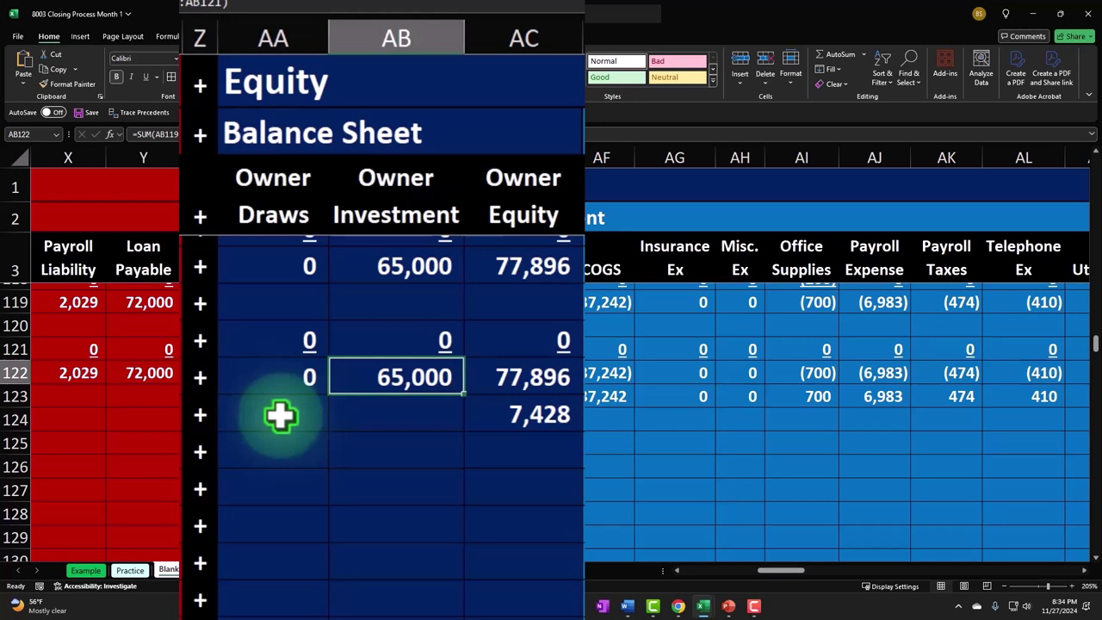
key("Left")
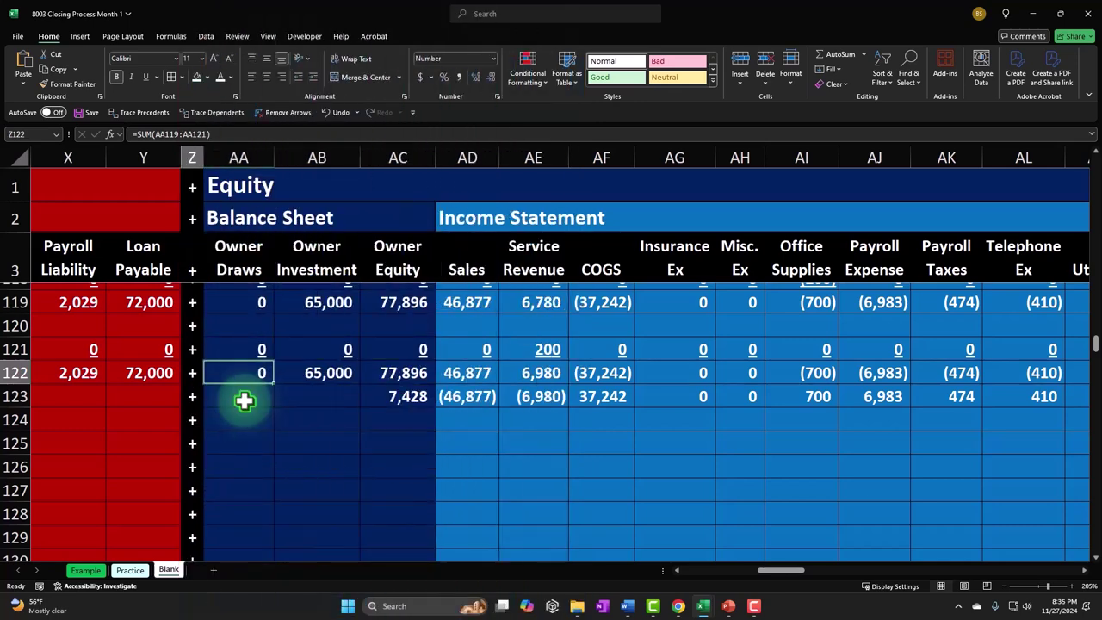
key("Down")
key("Left")
key("Left")
key("Left")
key("Left")
key("Right")
key("Right")
key("Right")
key("Right")
key("Right")
key("Right")
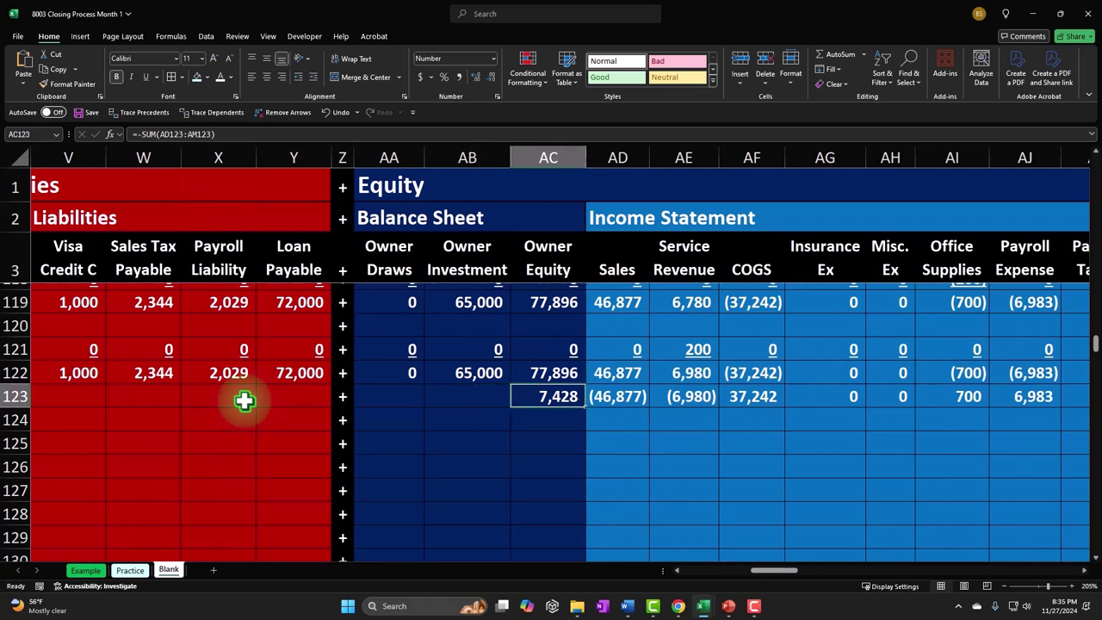
- Enter 0 for Owner Investment in row 123
key("Left")
type("0")
key("Left")
key("Left")
key("Left")
key("Left")
key("Left")
key("Left")
key("Left")
key("Left")
key("Left")
key("Left")
key("Left")
key("Left")
key("Left")
key("Left")
key("Left")
key("Left")
key("Left")
key("Left")
key("Left")
key("Left")
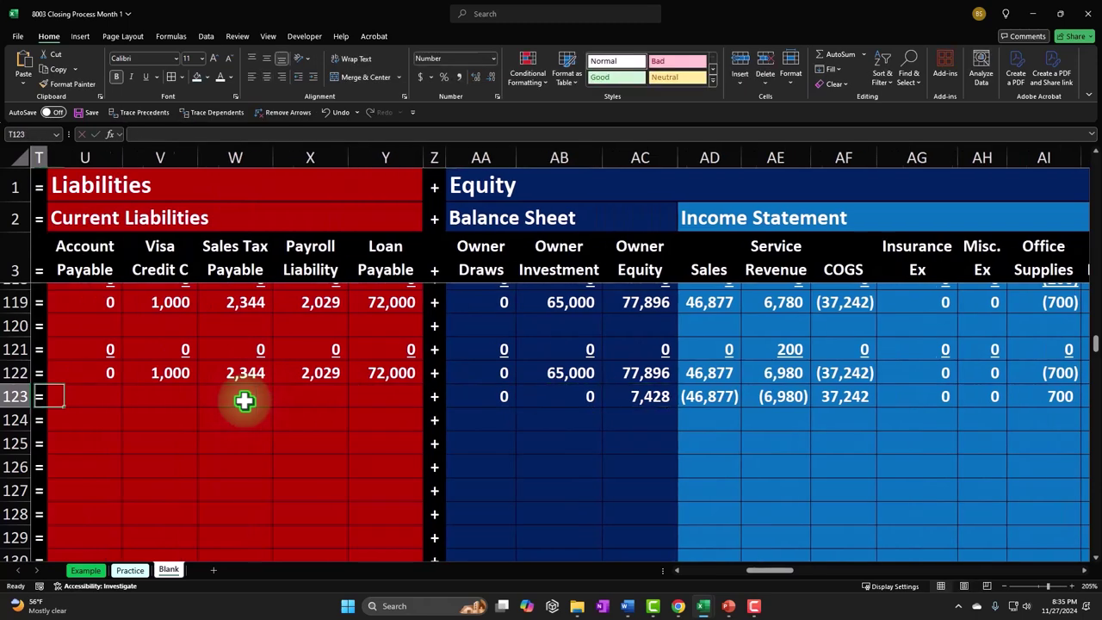
- Fill 0 into every asset and liability cell of row 123 through Loan Payable
key("Right")
key("Right")
key("Right")
key("Right")
key("Right")
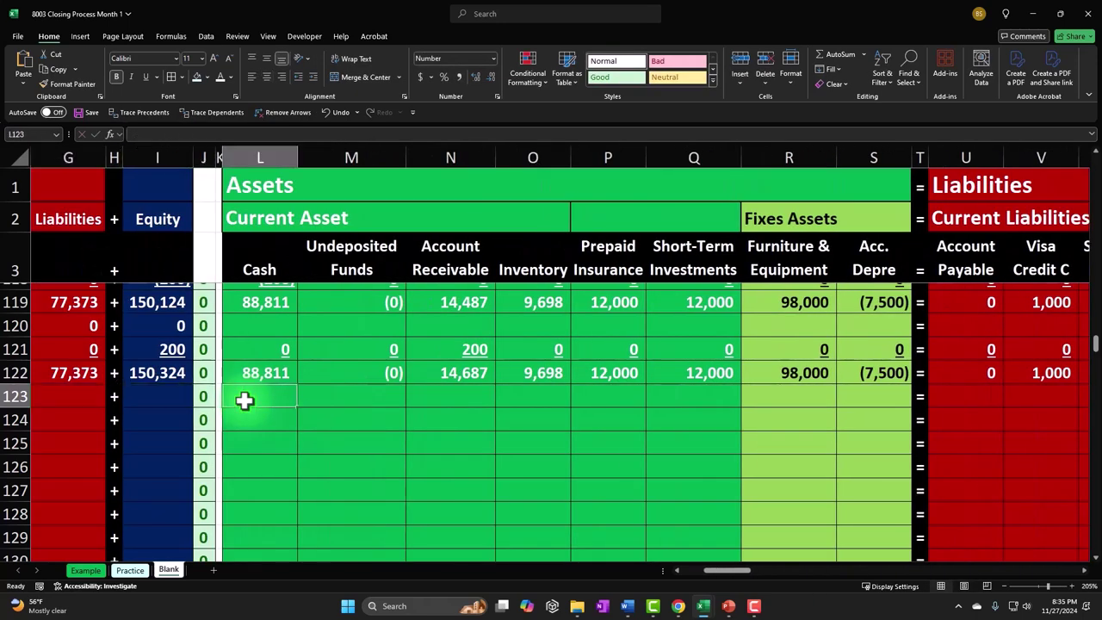
type("0")
key("Right")
type("0")
key("Right")
type("0")
key("Right")
type("0")
key("Right")
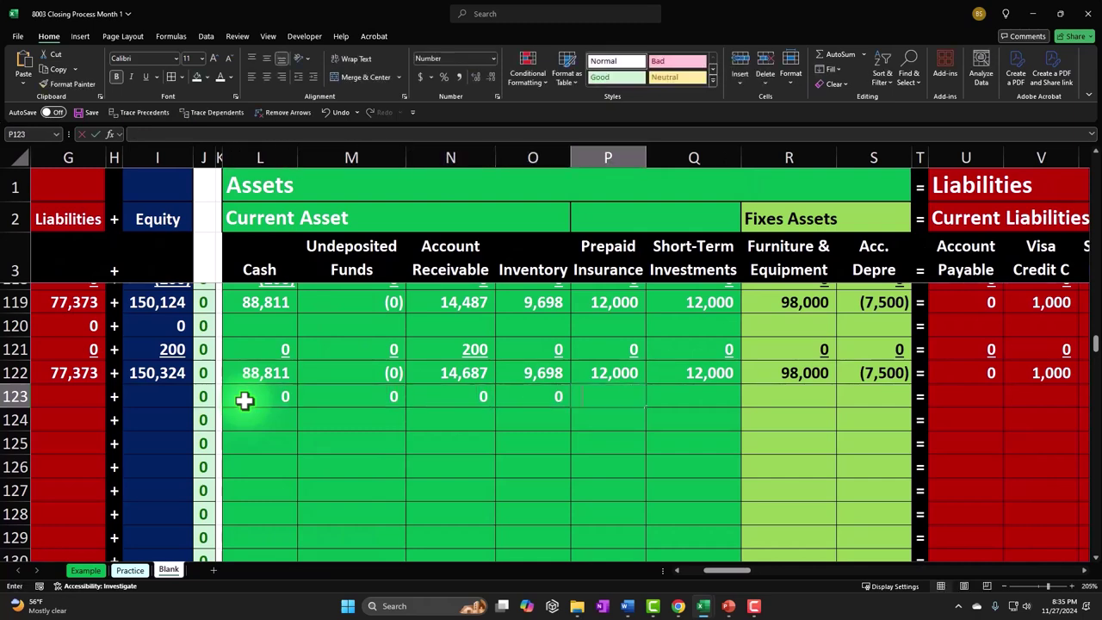
type("0")
key("Right")
type("0")
key("Right")
type("0")
key("Right")
type("0")
key("Right")
key("Right")
type("0")
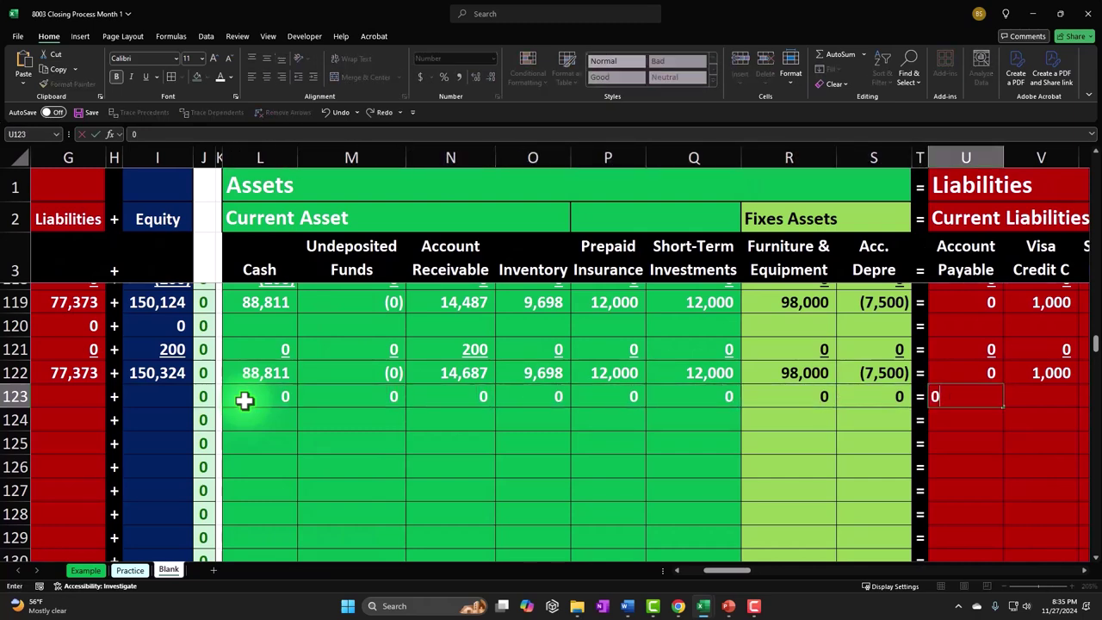
key("Right")
type("0")
key("Right")
type("0")
key("Right")
type("0")
key("Right")
type("0")
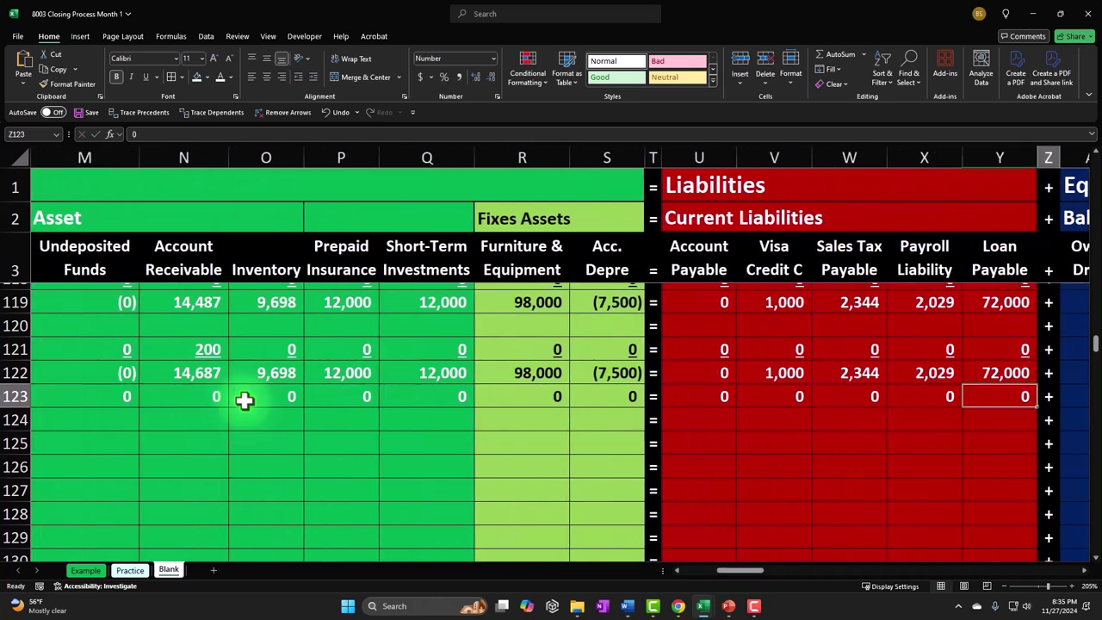
key("Right")
key("Right")
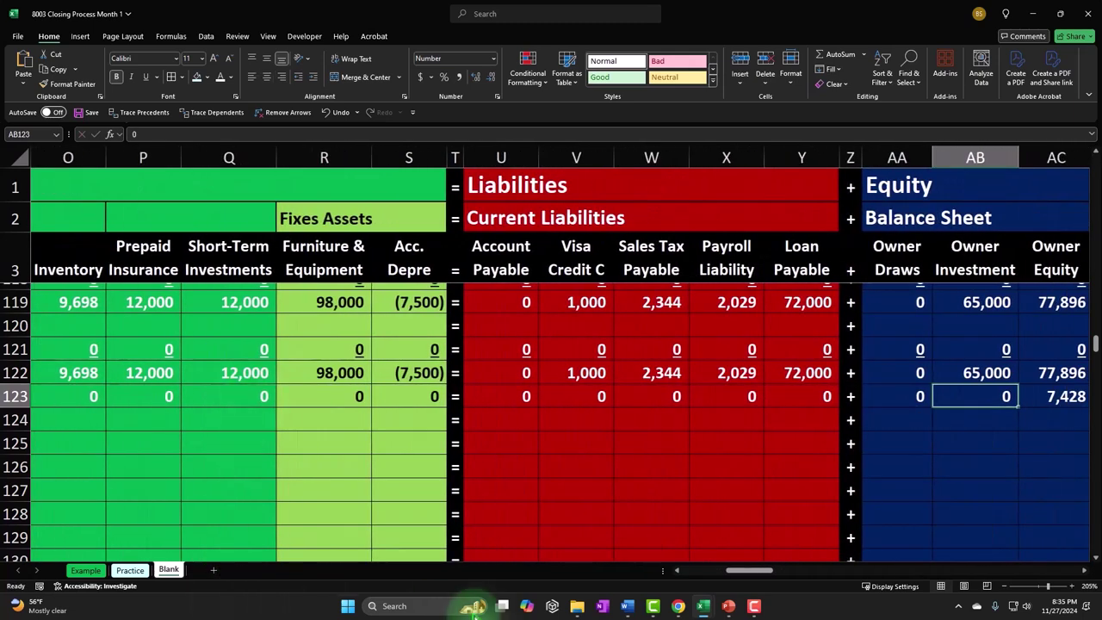
left_click_drag(748, 571, 782, 577)
- Underline row 123's equity and income statement entries from Owner Draws onward
left_click(112, 393)
left_click_drag(112, 394, 938, 396)
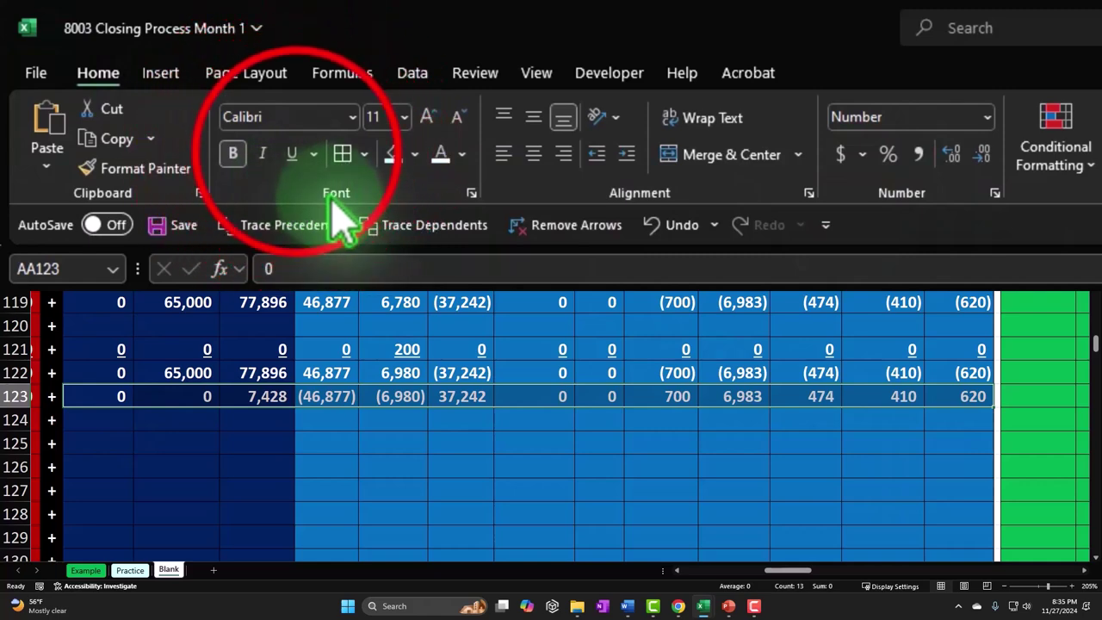
left_click(294, 154)
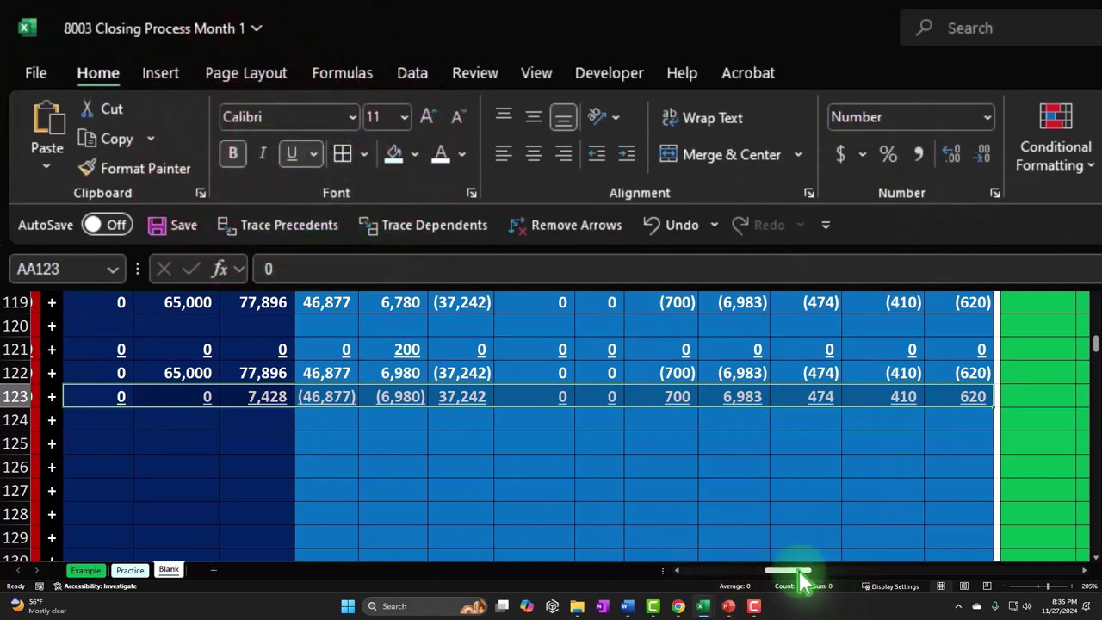
- Underline row 122's liability and asset balance totals
left_click_drag(800, 571, 772, 572)
left_click_drag(358, 382, 610, 367)
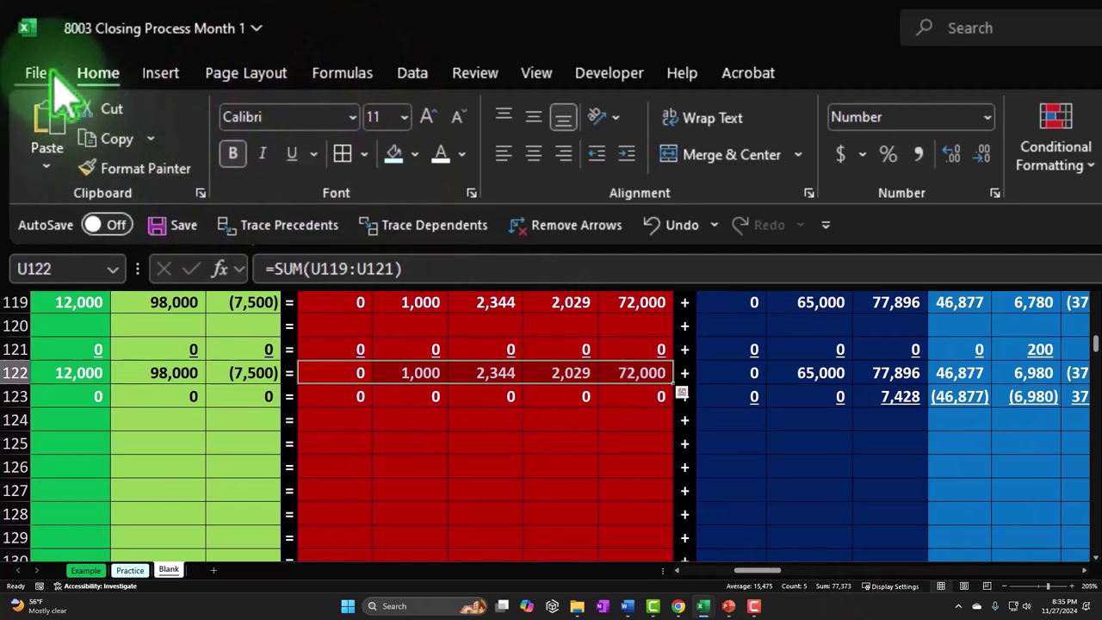
left_click(292, 154)
left_click_drag(262, 372, 3, 368)
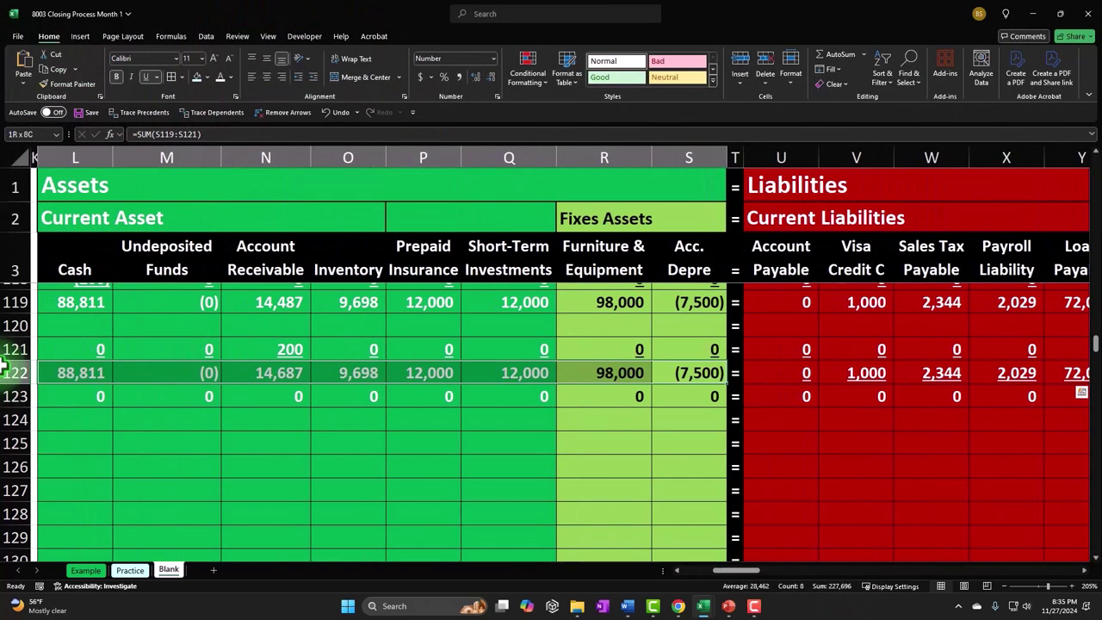
scroll(152, 384, "left", 2)
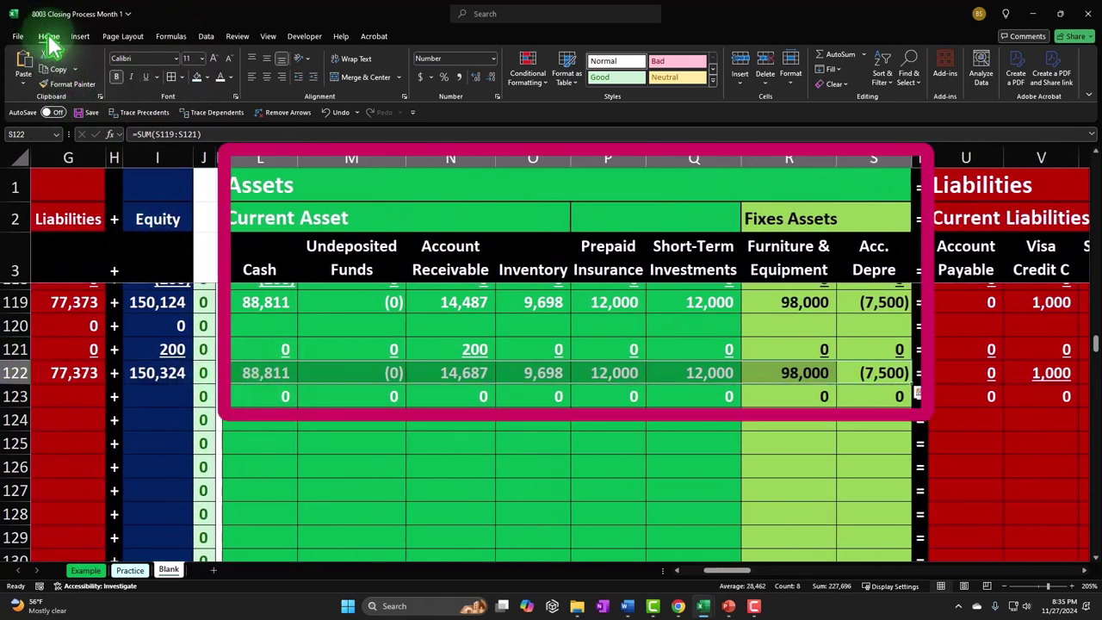
left_click(146, 77)
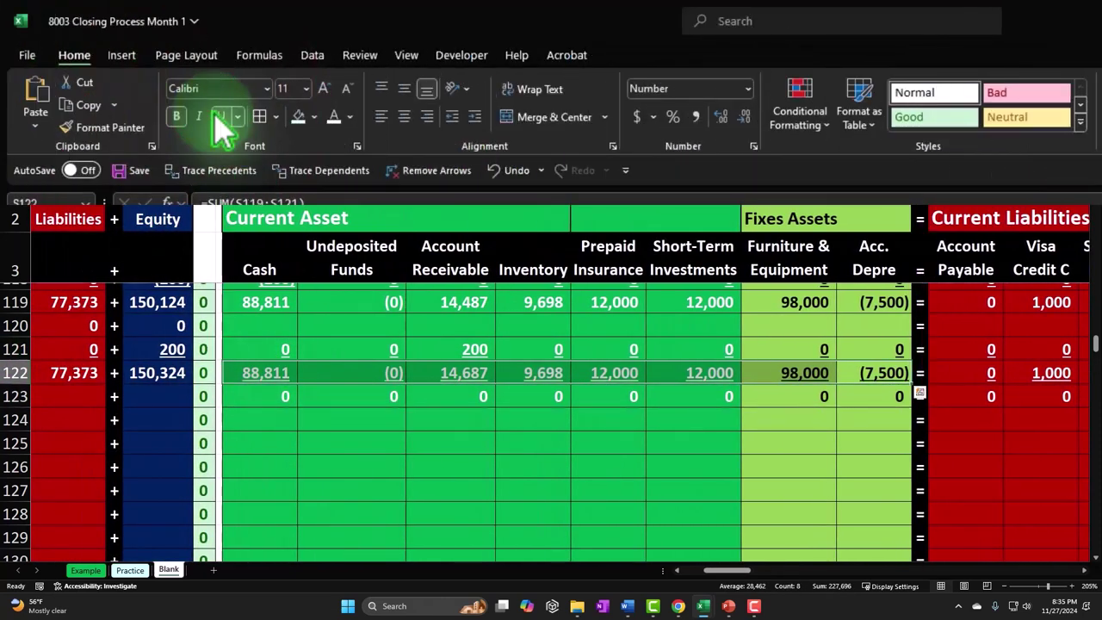
- Return to the closing entry's Amount cell C123
key("Down")
key("Left")
key("Home")
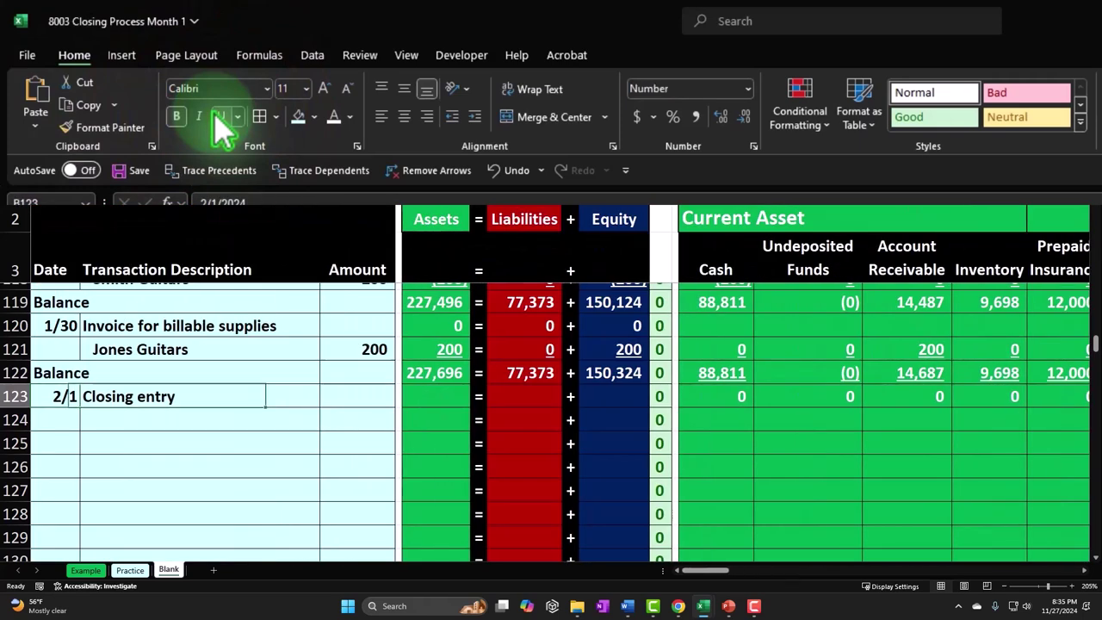
key("Right")
key("Right")
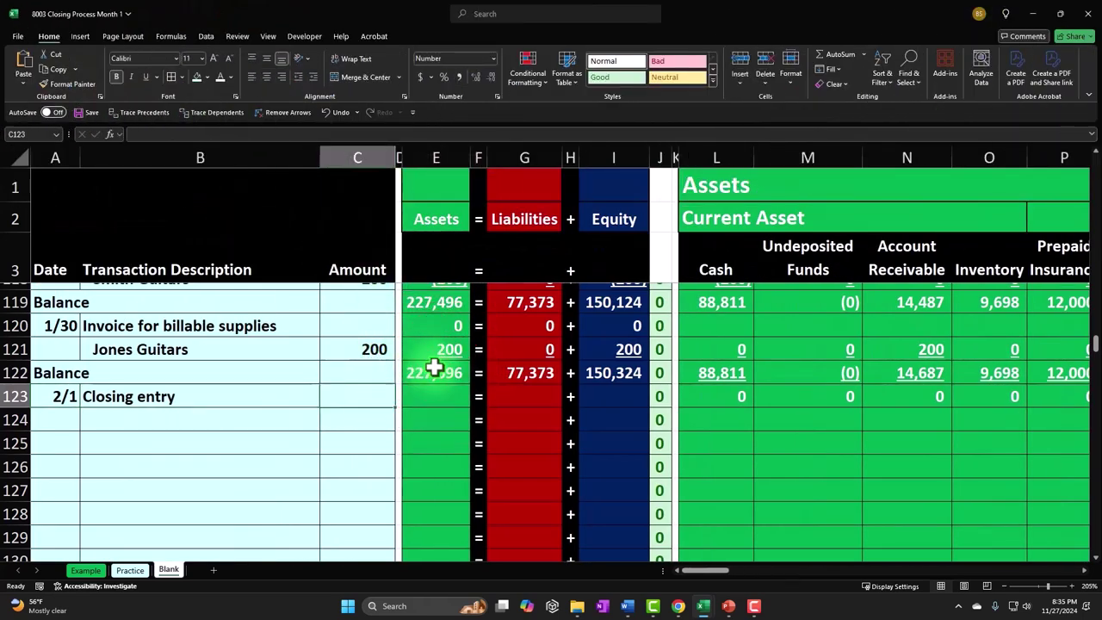
- Copy the row 122 Assets, Liabilities and Equity SUM formulas down into row 123
left_click(434, 367)
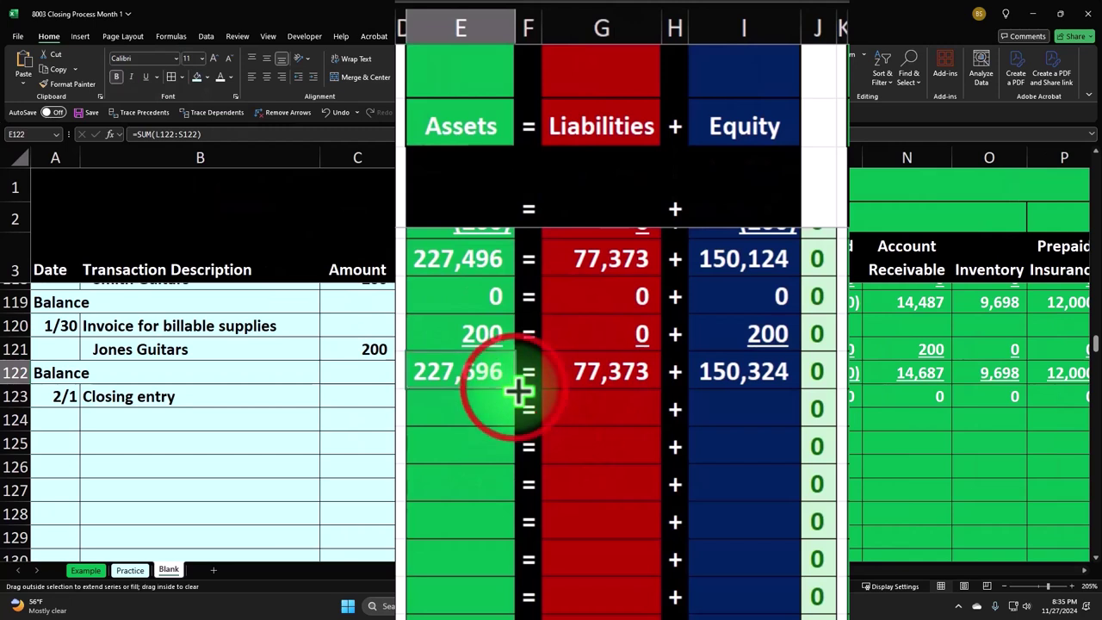
left_click_drag(520, 392, 517, 418)
left_click(633, 379)
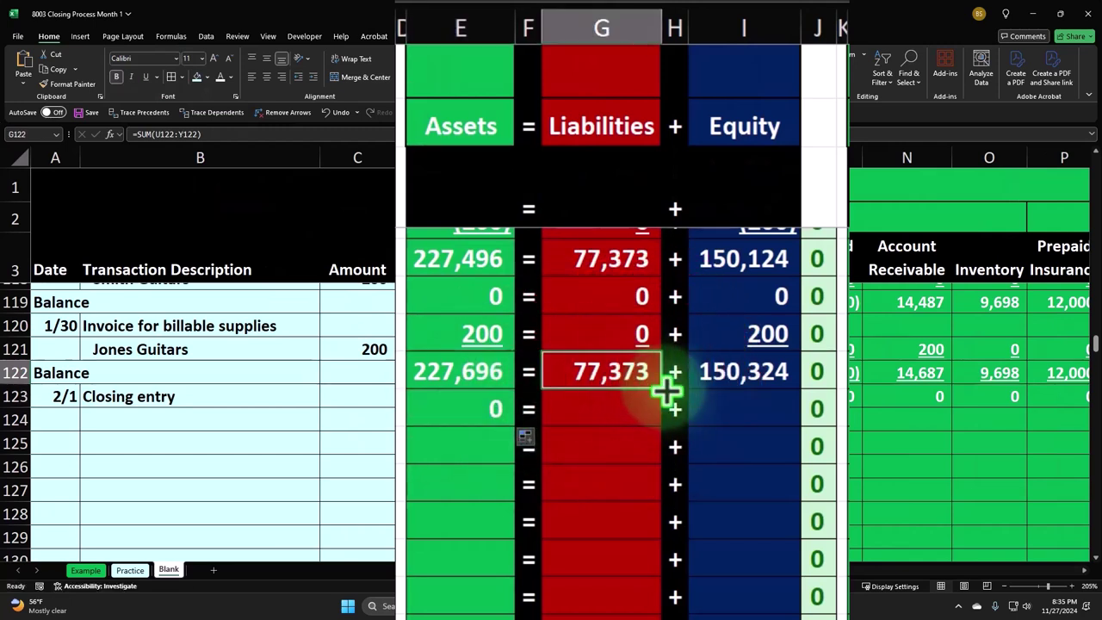
left_click_drag(670, 392, 660, 422)
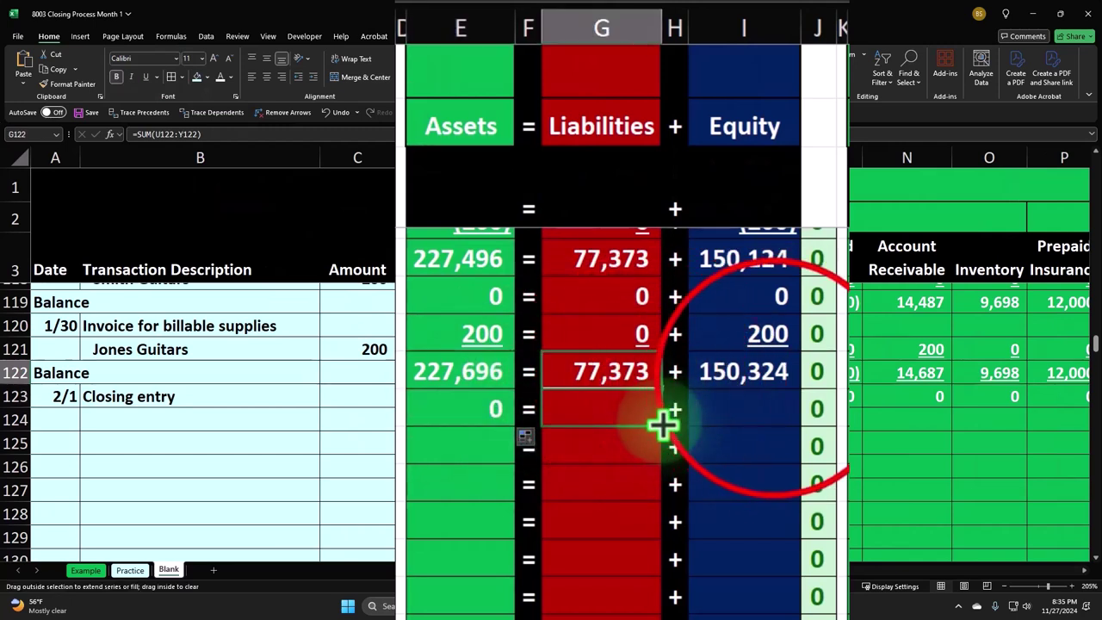
left_click(765, 394)
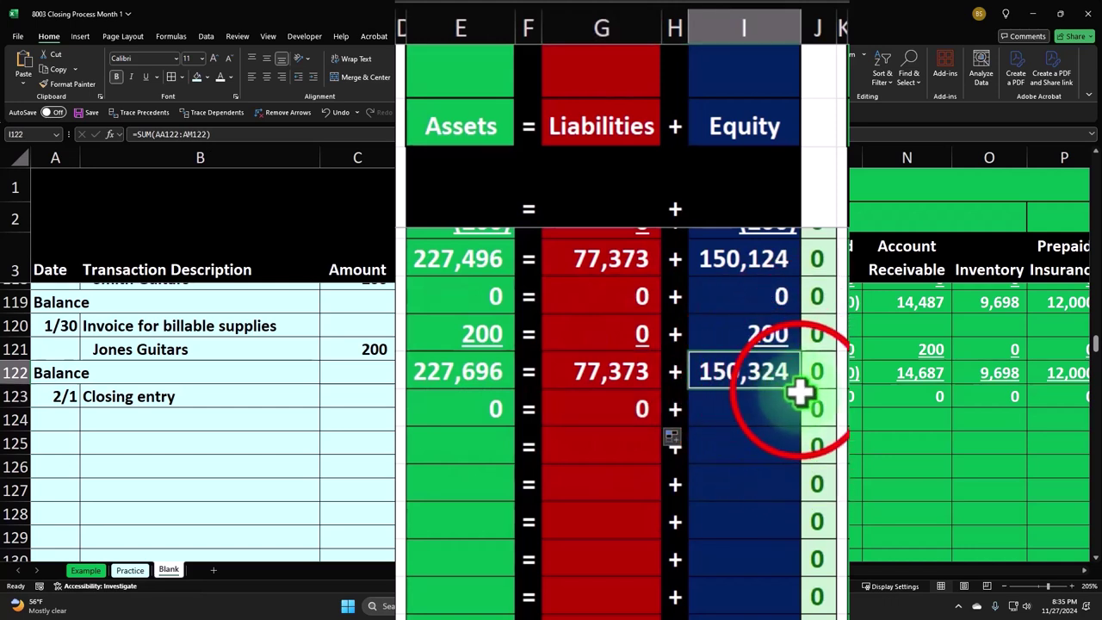
left_click_drag(801, 393, 794, 420)
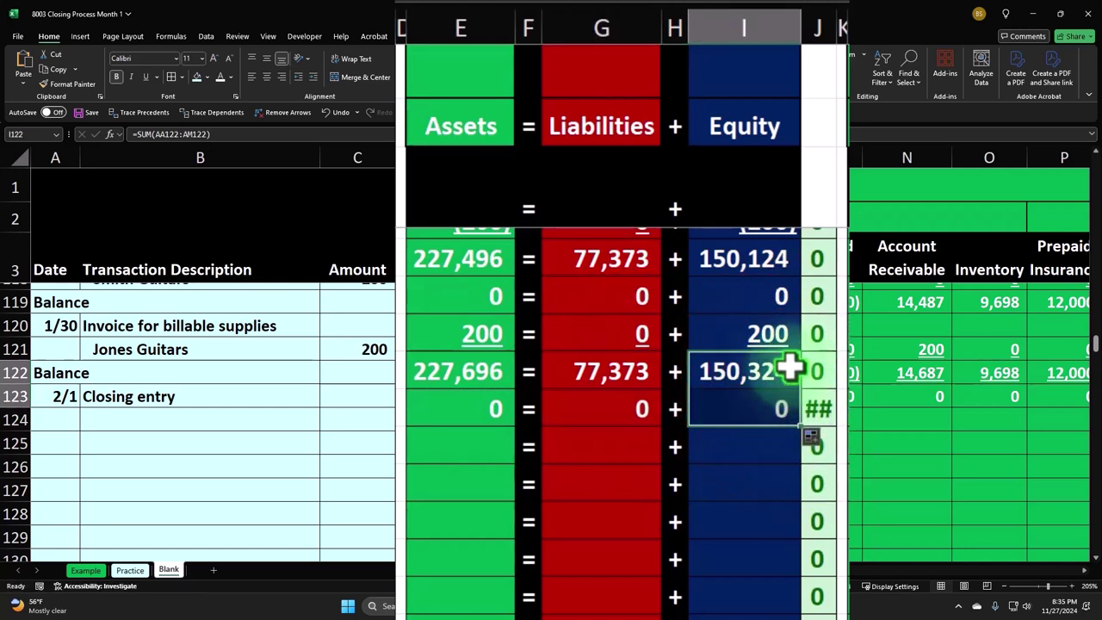
- Widen column J so row 123's check value displays as (0)
double_click(836, 28)
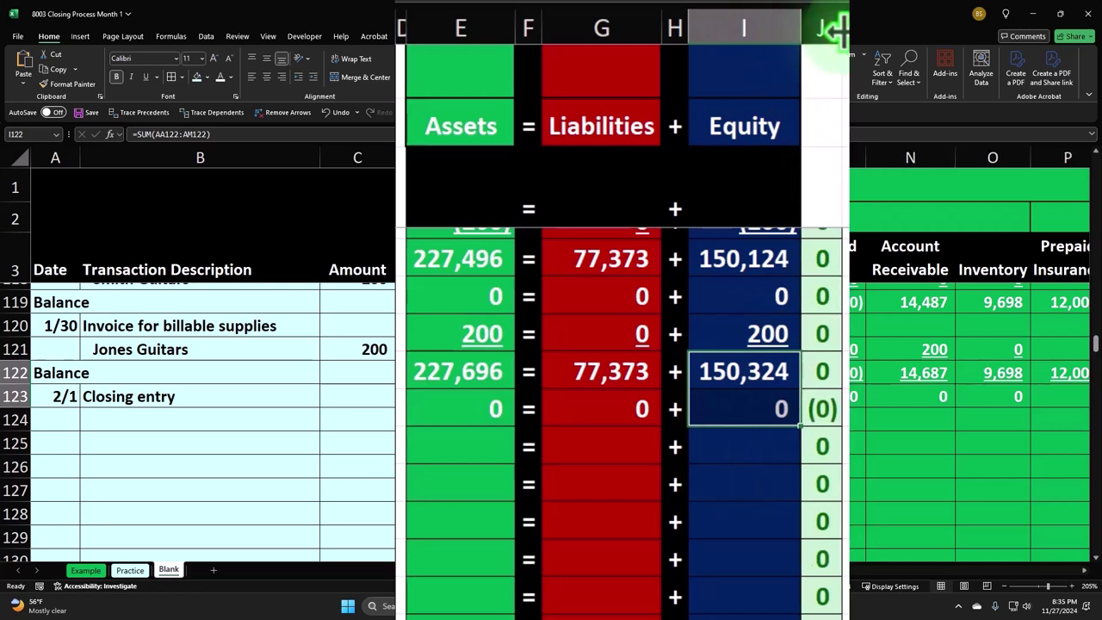
left_click(824, 407)
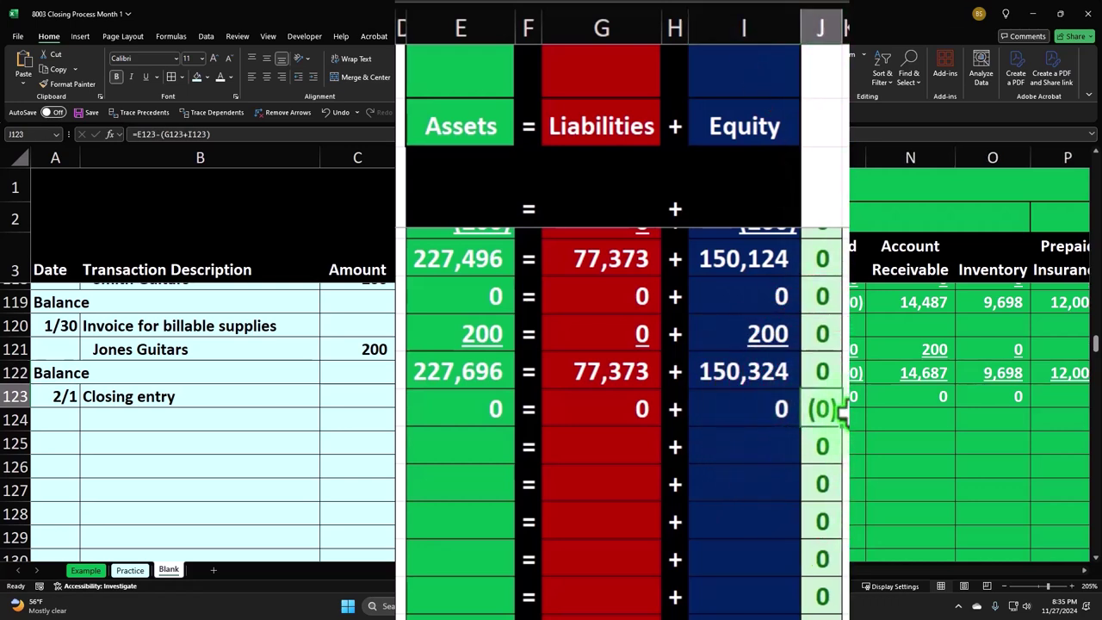
left_click(73, 419)
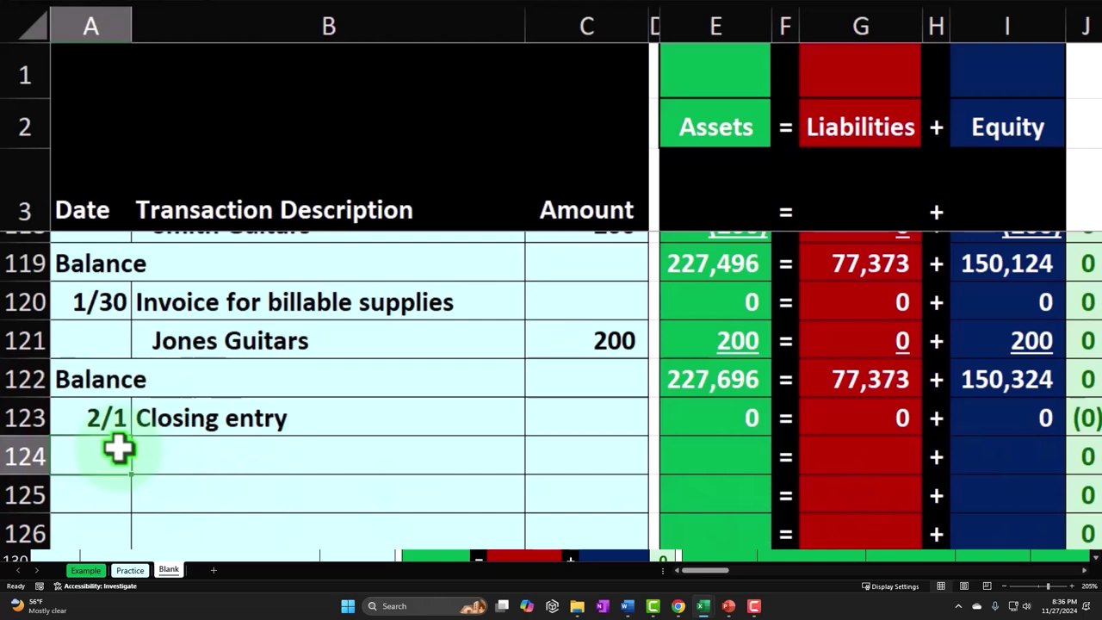
- Label A124 as Balance with the formula =A122
type("=")
key("Up")
key("Up")
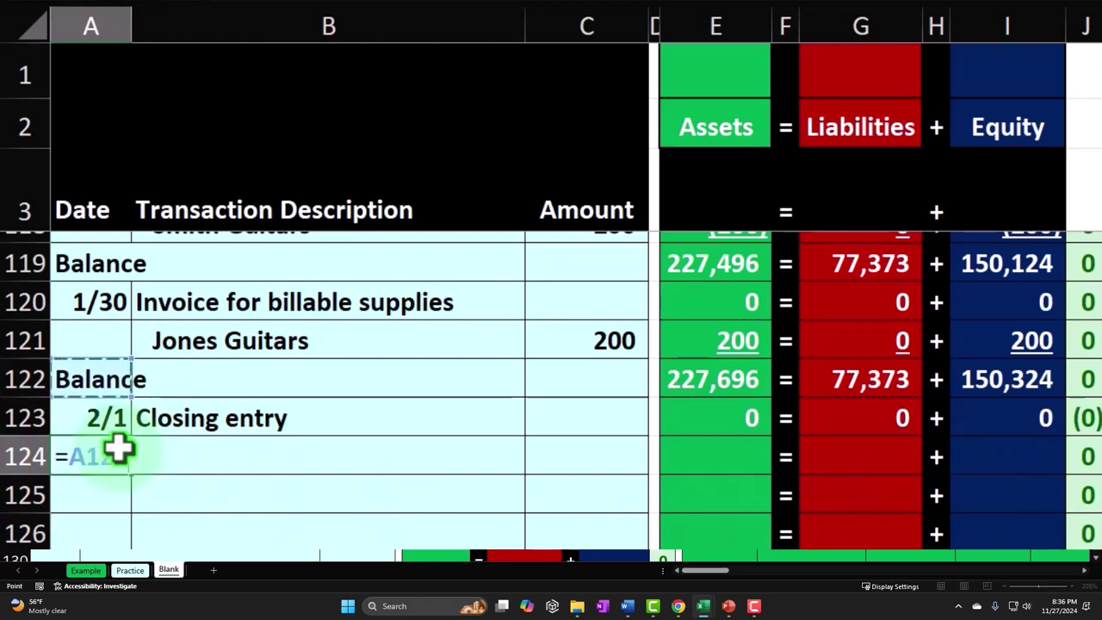
key("Tab")
key("Tab")
key("Tab")
key("Tab")
key("Tab")
key("Tab")
key("Tab")
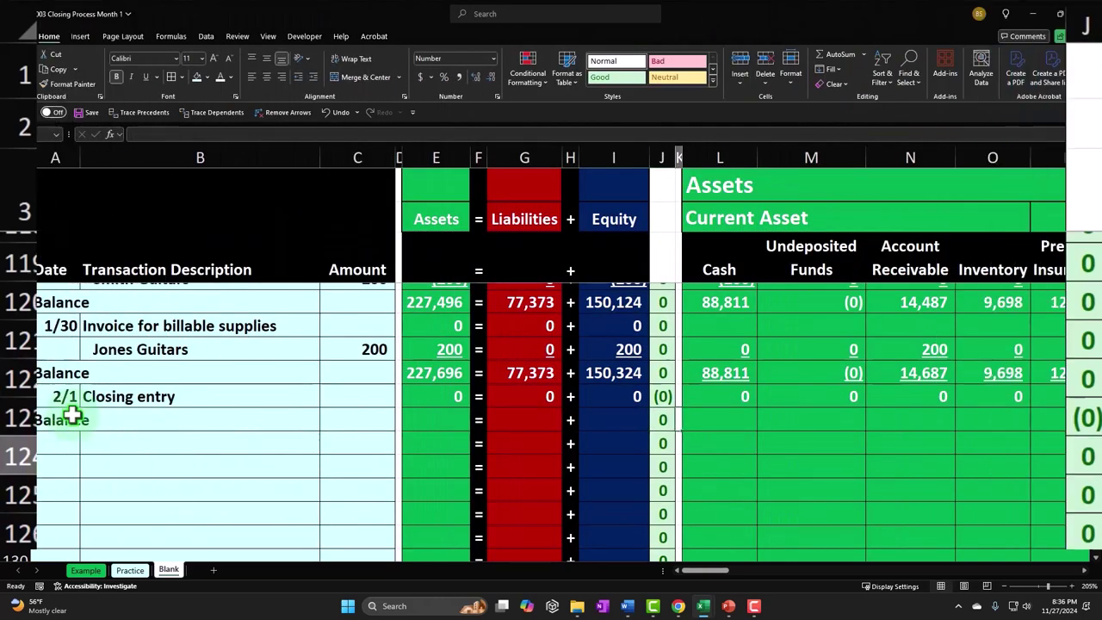
key("Tab")
key("Tab")
key("Tab")
key("Tab")
- Enter =SUM(L122:L123) as the Cash balance in row 124 and copy it
type("=sum(")
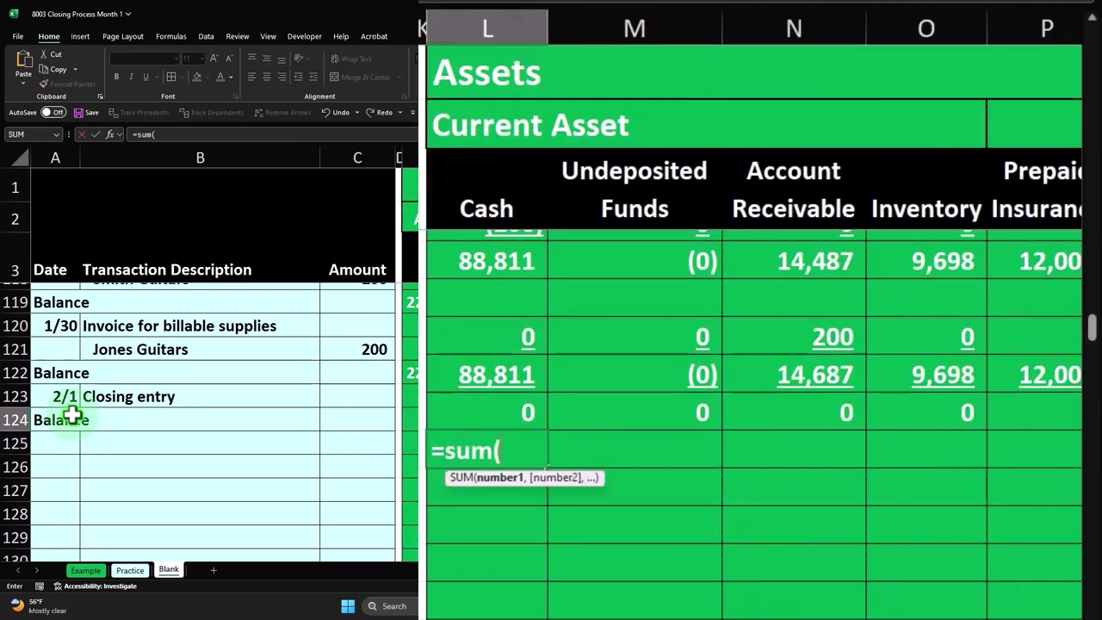
key("Up")
key("Up")
key("shift+Down")
key("Return")
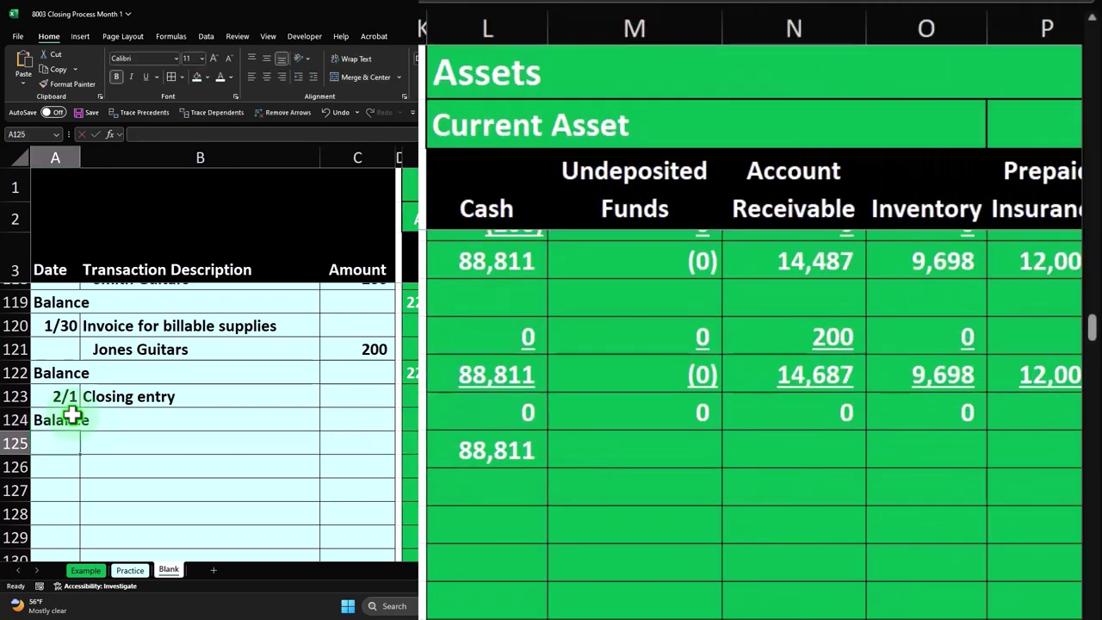
left_click(720, 419)
key("ctrl+c")
- Paste the balance formula across the remaining asset and liability cells of row 124
left_click(805, 419)
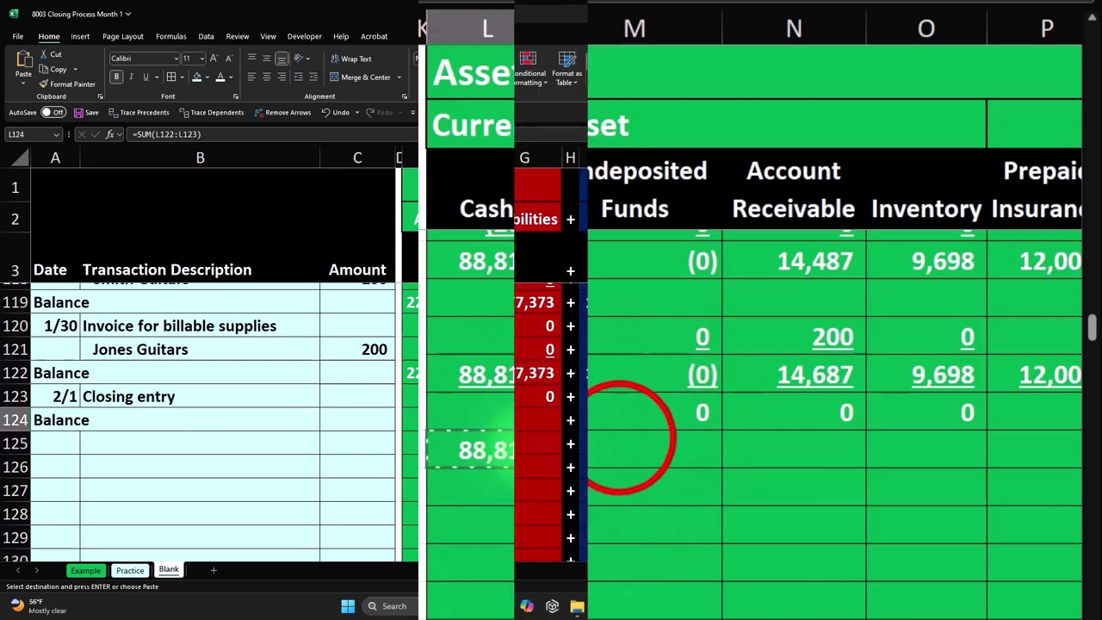
left_click_drag(805, 419, 615, 422)
right_click(416, 440)
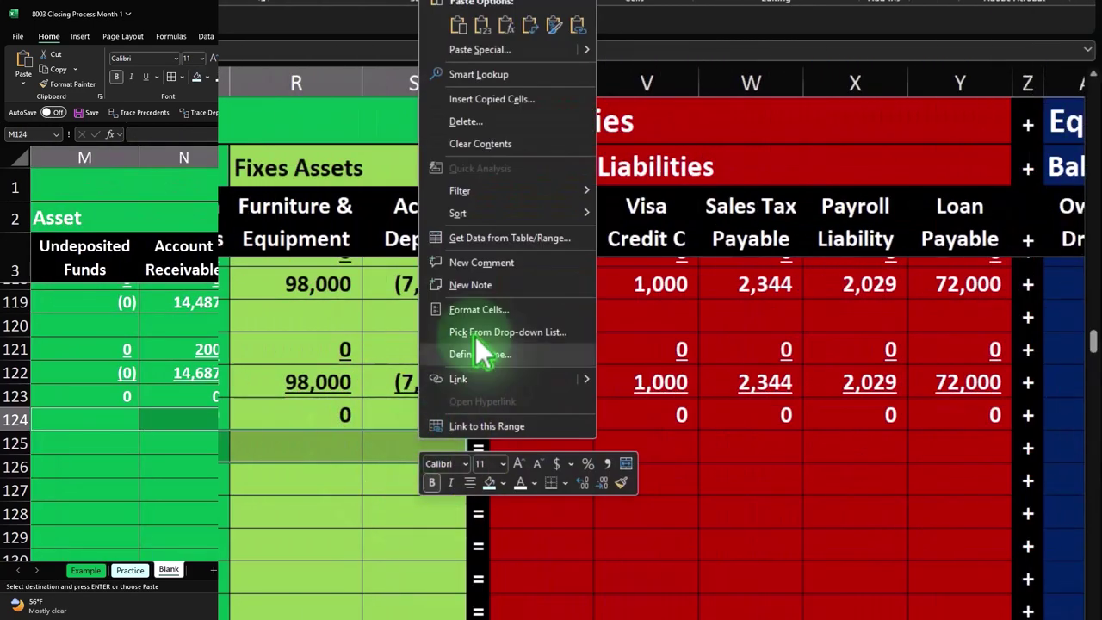
left_click(492, 21)
left_click_drag(545, 445, 967, 454)
right_click(967, 454)
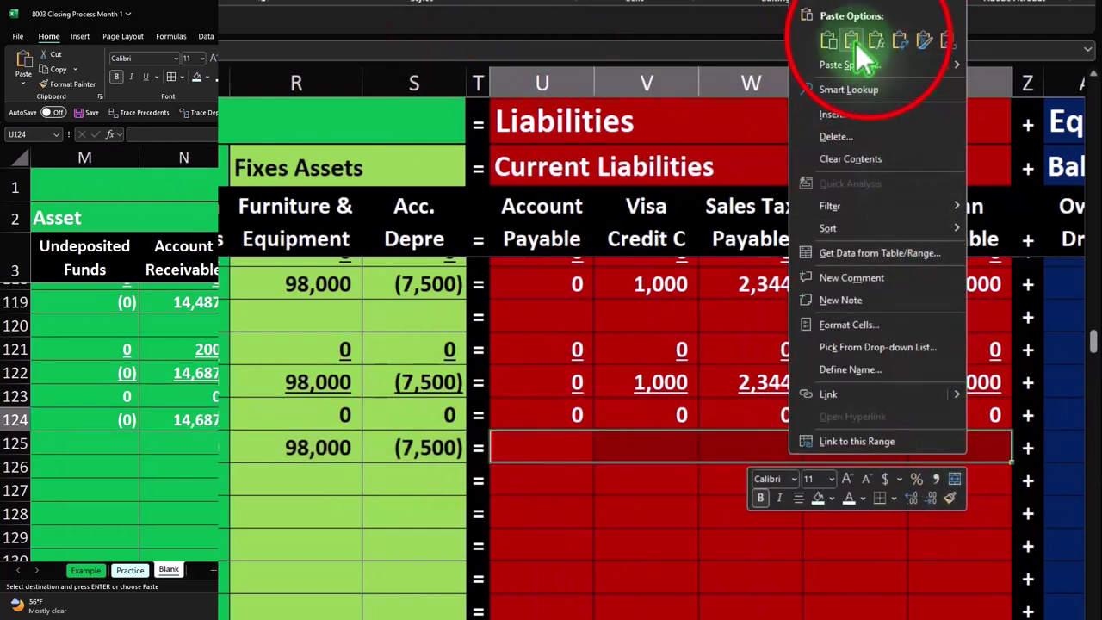
left_click(873, 39)
- Paste the formula across equity and income columns, confirming income statement accounts read 0
left_click_drag(763, 577, 792, 583)
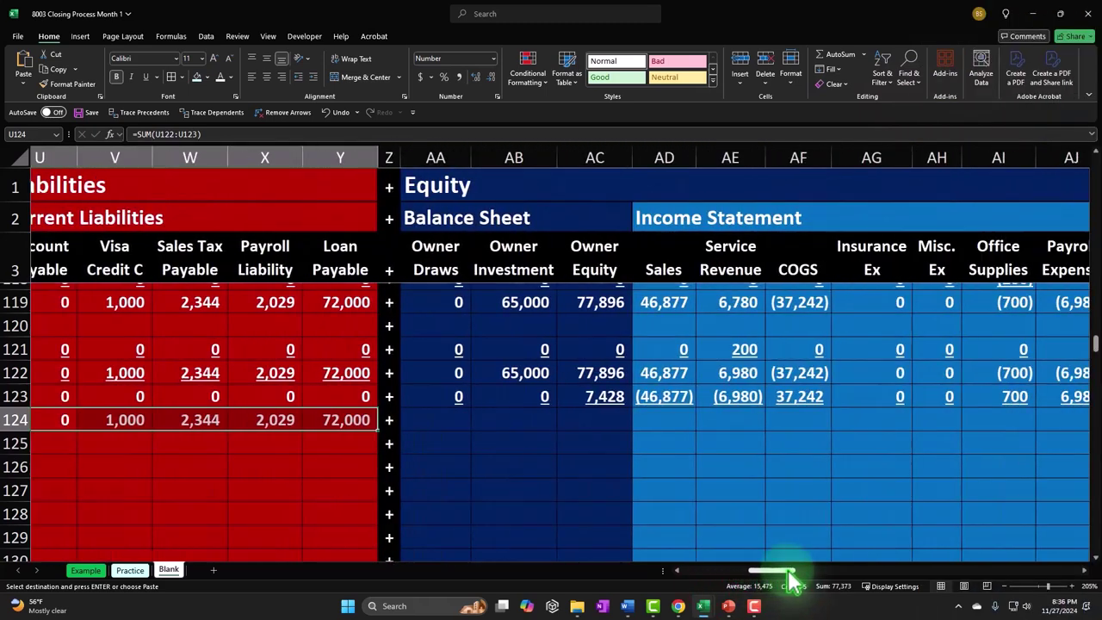
left_click_drag(453, 419, 980, 421)
right_click(952, 478)
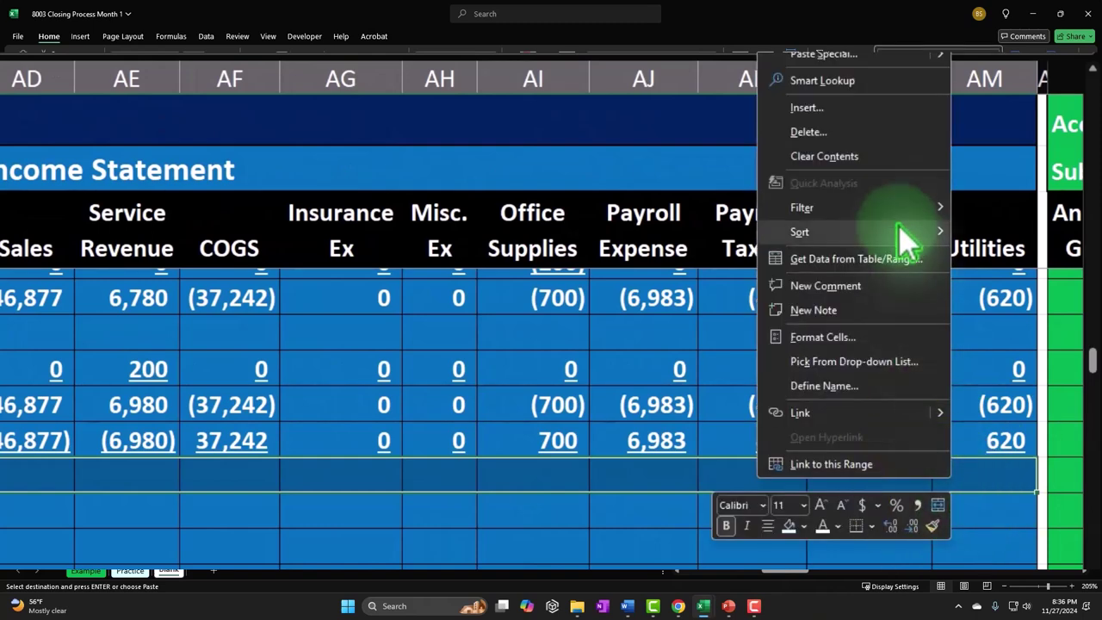
left_click(861, 53)
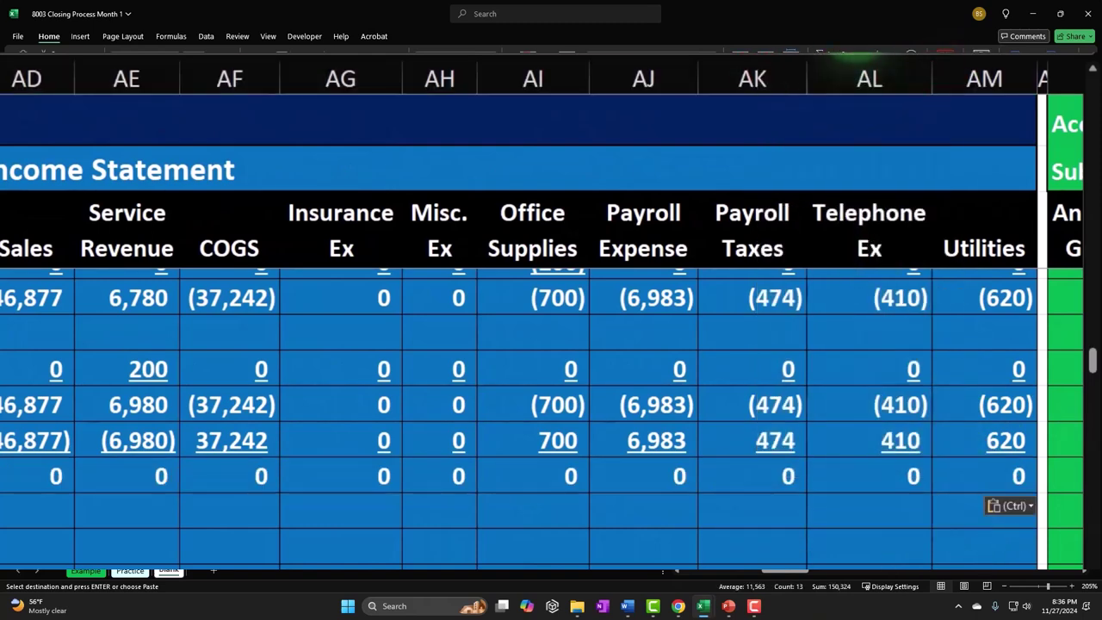
left_click(635, 480)
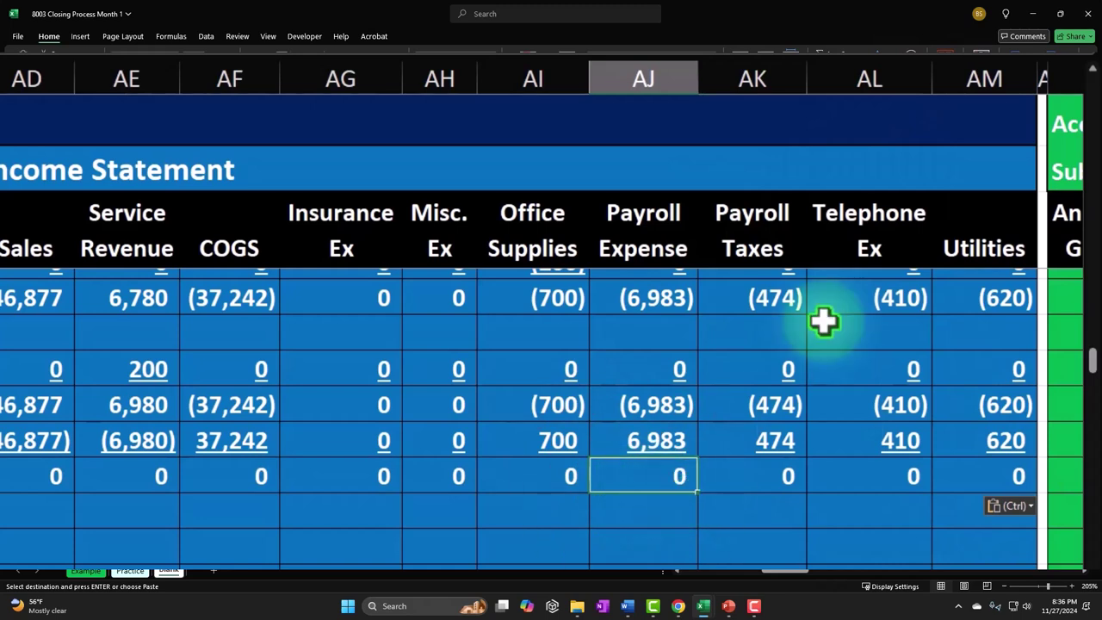
key("Right")
key("Right")
key("Right")
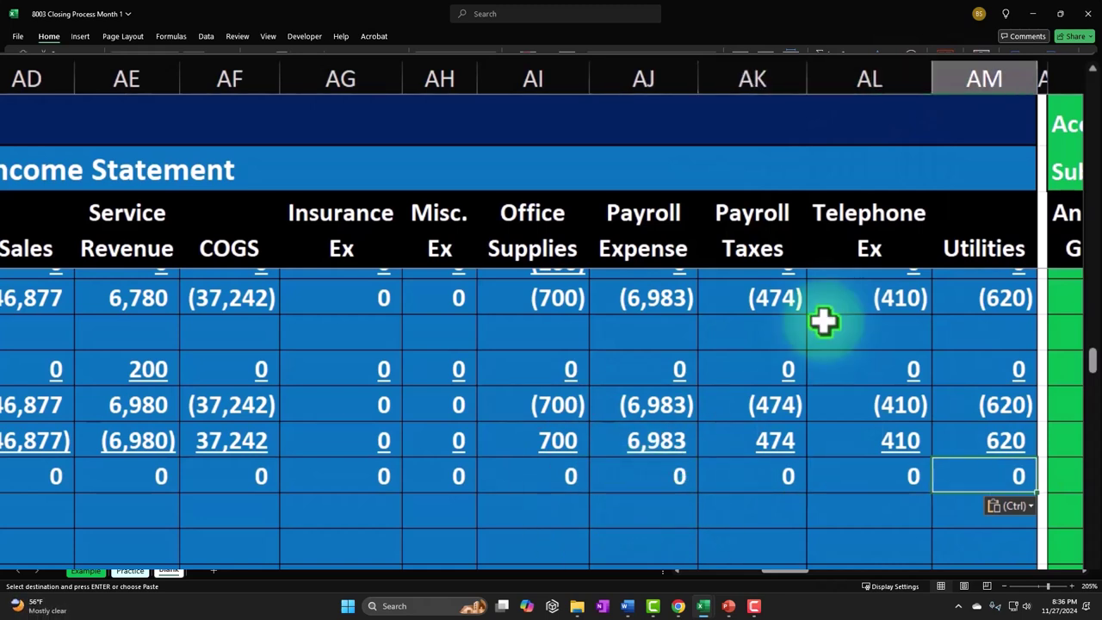
key("Left")
key("Left")
key("Left")
key("Left")
key("Left")
key("Left")
key("Left")
key("Left")
key("Left")
key("Left")
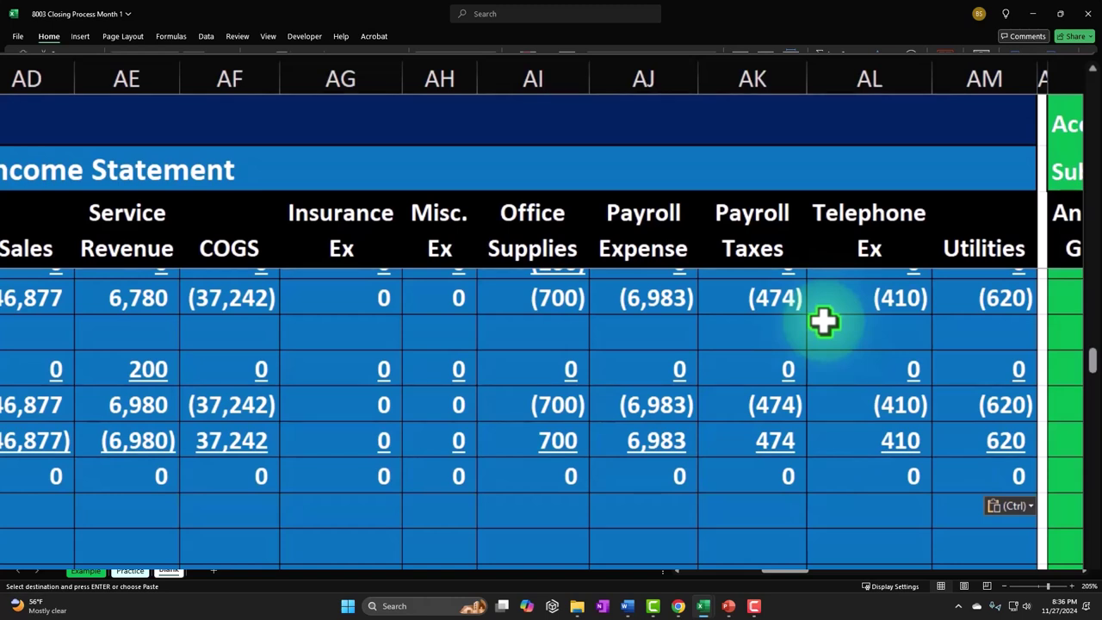
key("Left")
key("Left")
key("Left")
key("Left")
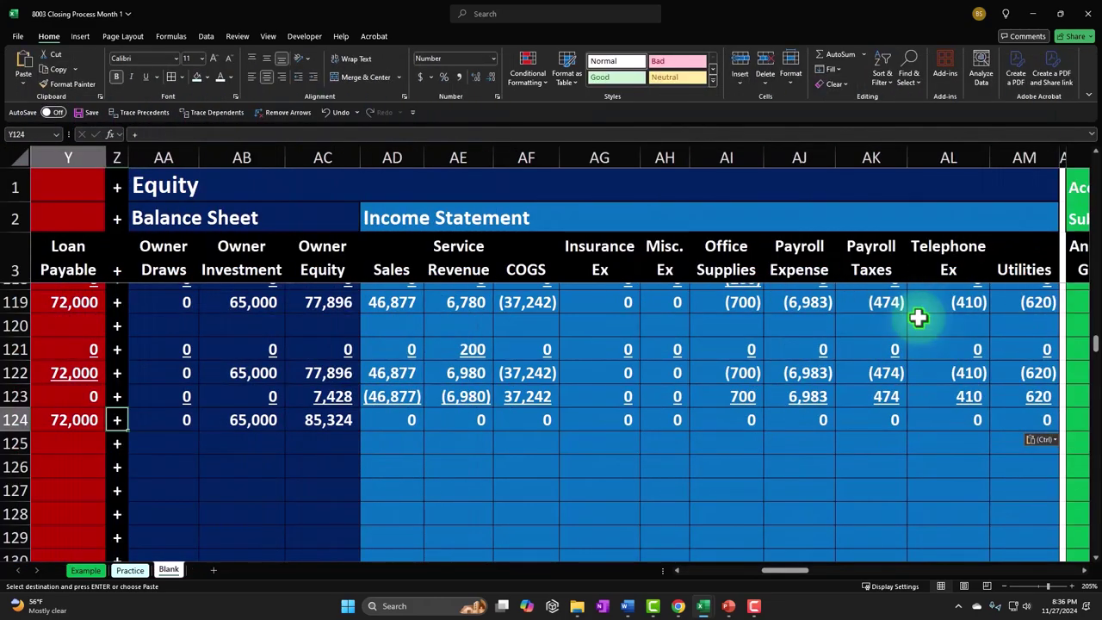
key("Home")
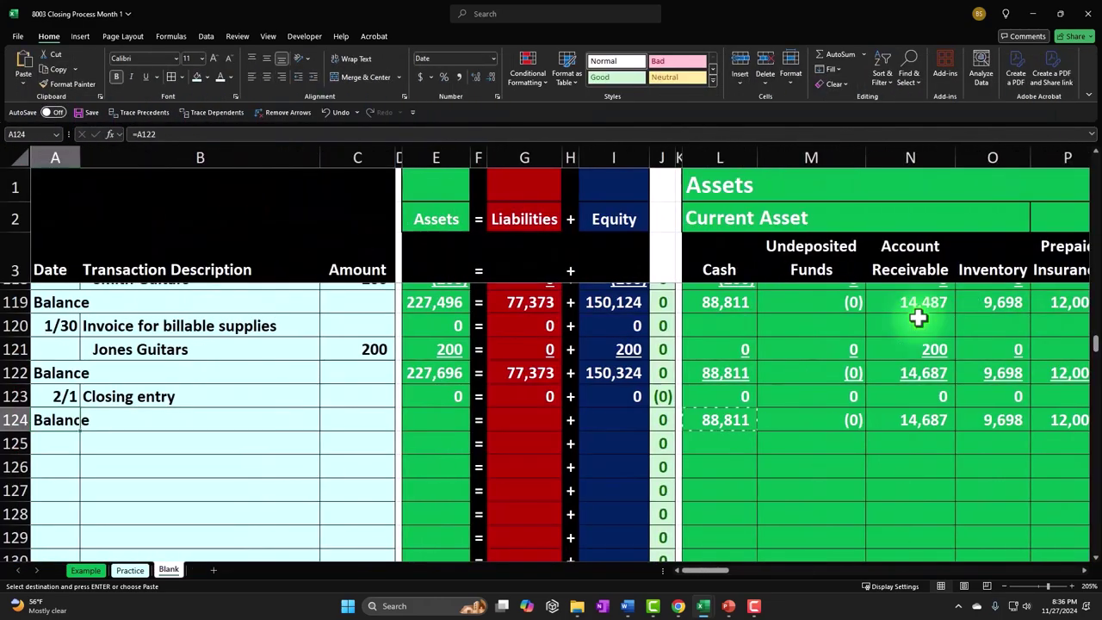
- Fill the row 123 totals down to row 124, giving 227,696 = 77,373 + 150,324
left_click(320, 403)
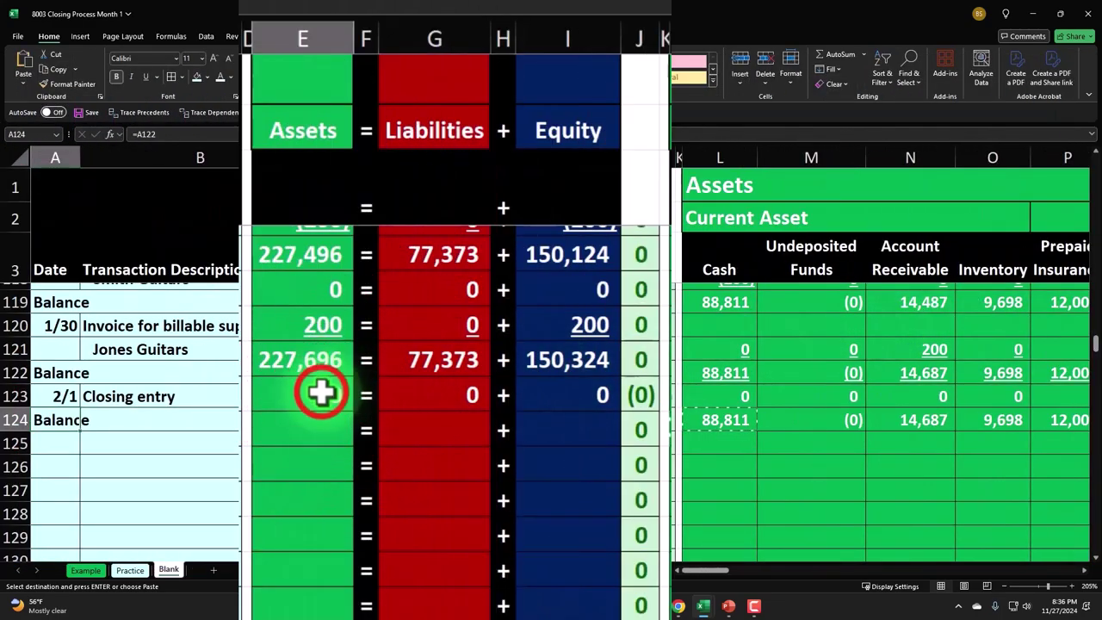
left_click_drag(355, 414, 356, 444)
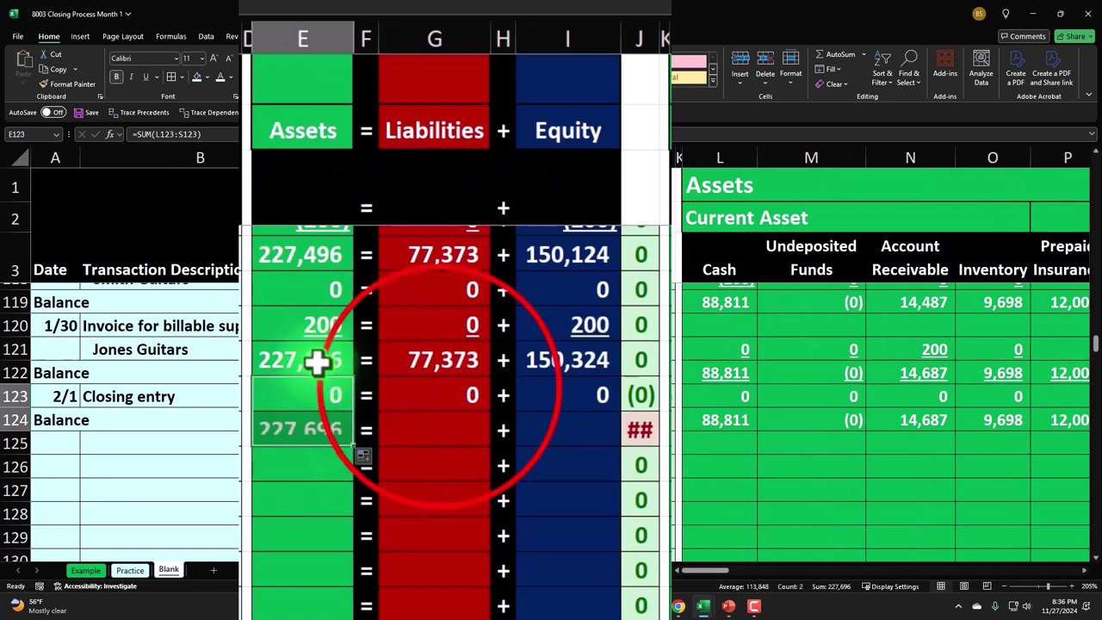
left_click(441, 391)
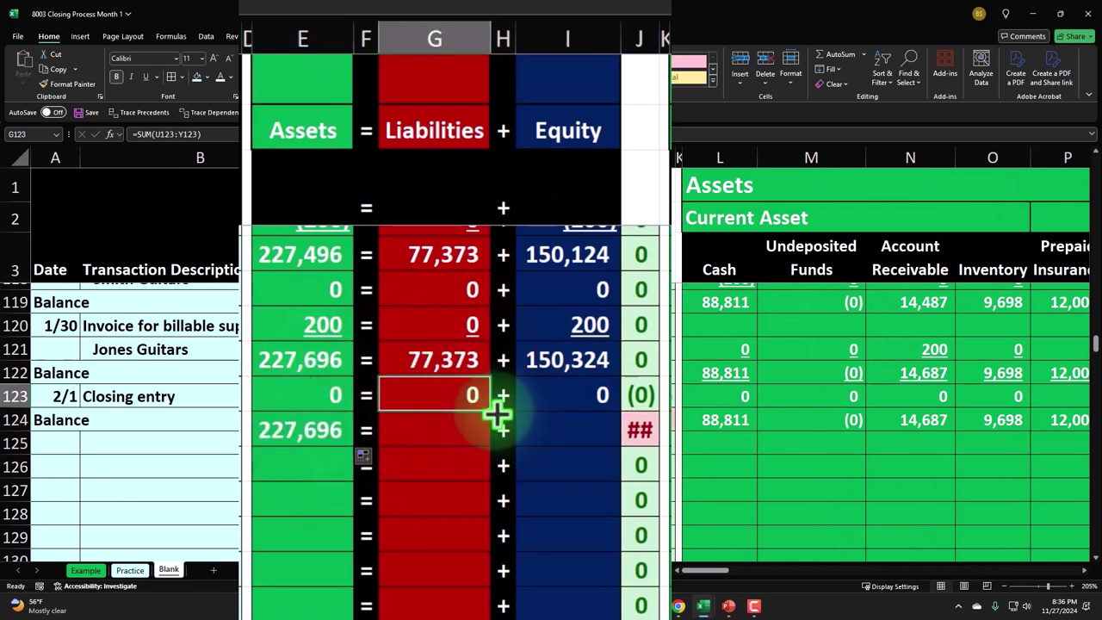
left_click_drag(493, 410, 492, 446)
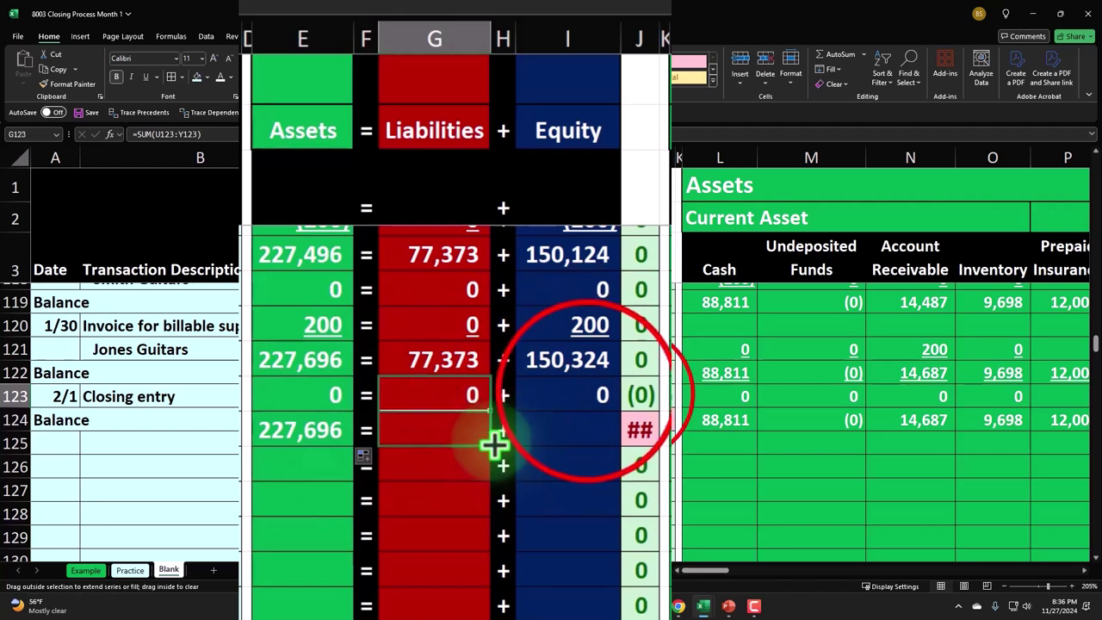
left_click(578, 393)
left_click_drag(626, 413, 624, 450)
left_click(534, 418)
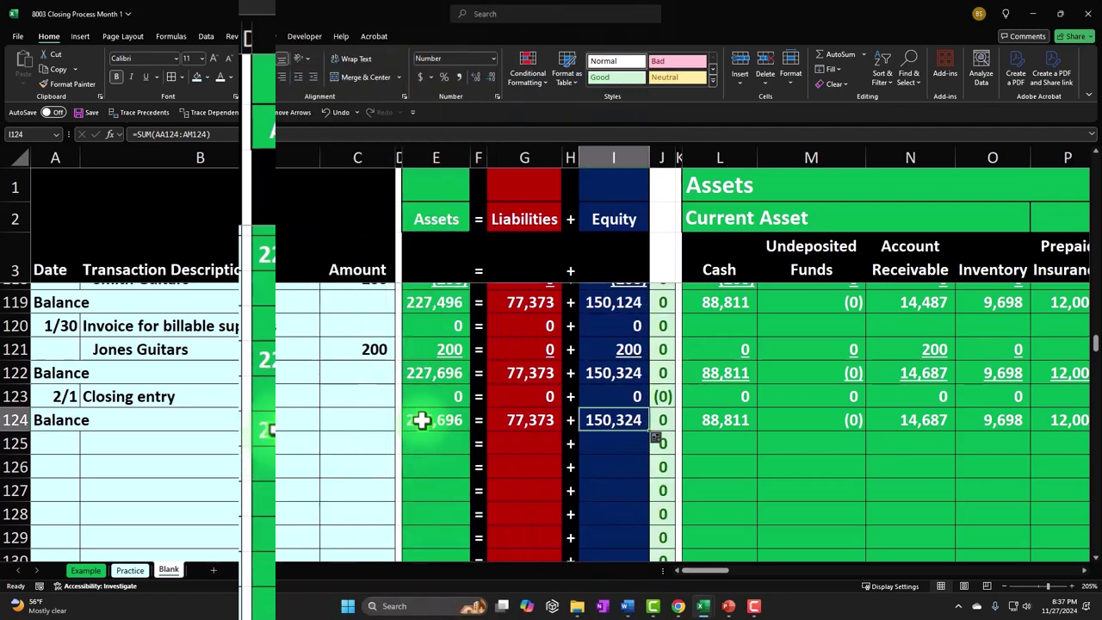
left_click(424, 418)
key("Right")
key("Right")
key("Right")
key("Right")
key("Right")
key("Right")
key("Right")
key("Right")
key("Right")
key("Right")
key("Right")
key("Right")
key("Right")
key("Right")
key("Right")
key("Right")
key("Right")
key("Right")
key("Right")
key("Right")
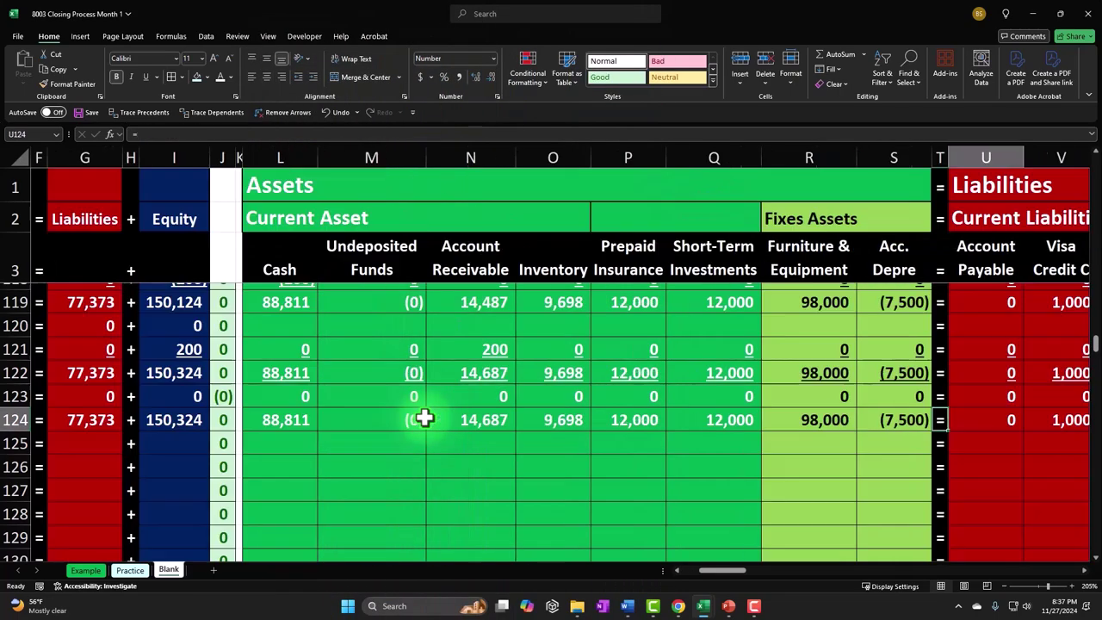
key("Right")
key("Right")
key("Right")
key("Right")
key("Right")
key("Right")
key("Right")
key("Right")
key("Right")
key("Right")
key("Right")
key("Right")
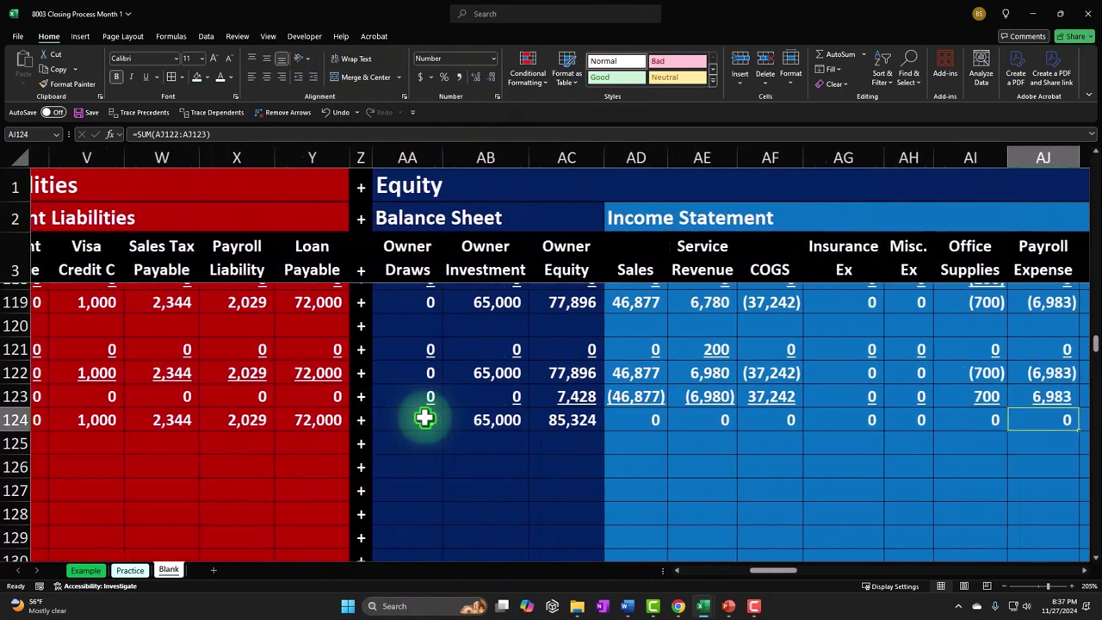
key("Right")
key("Right")
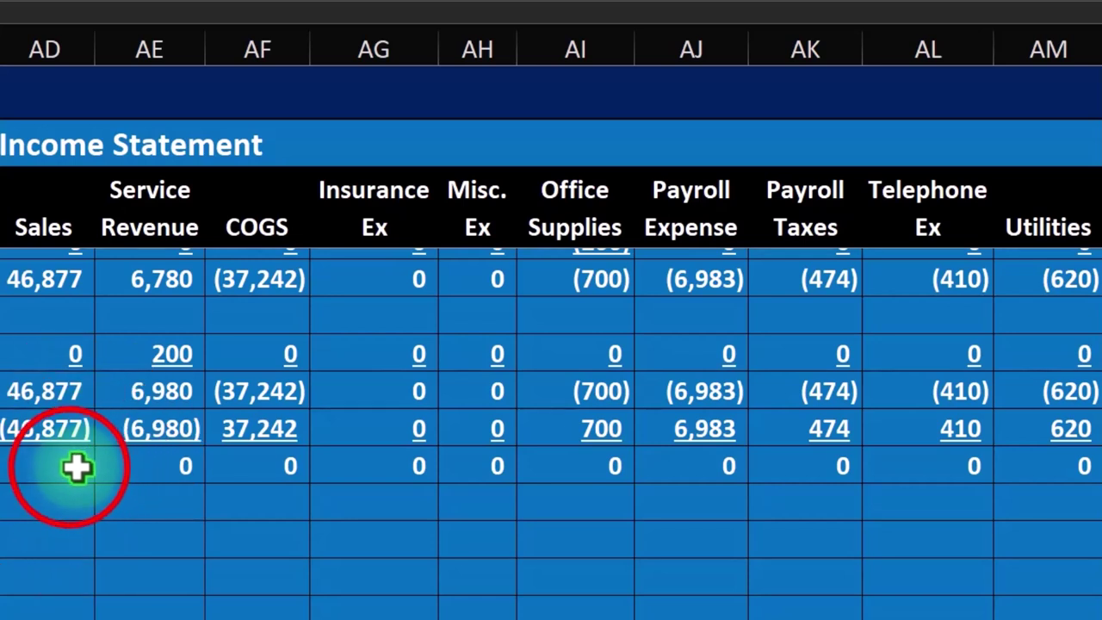
left_click(73, 467)
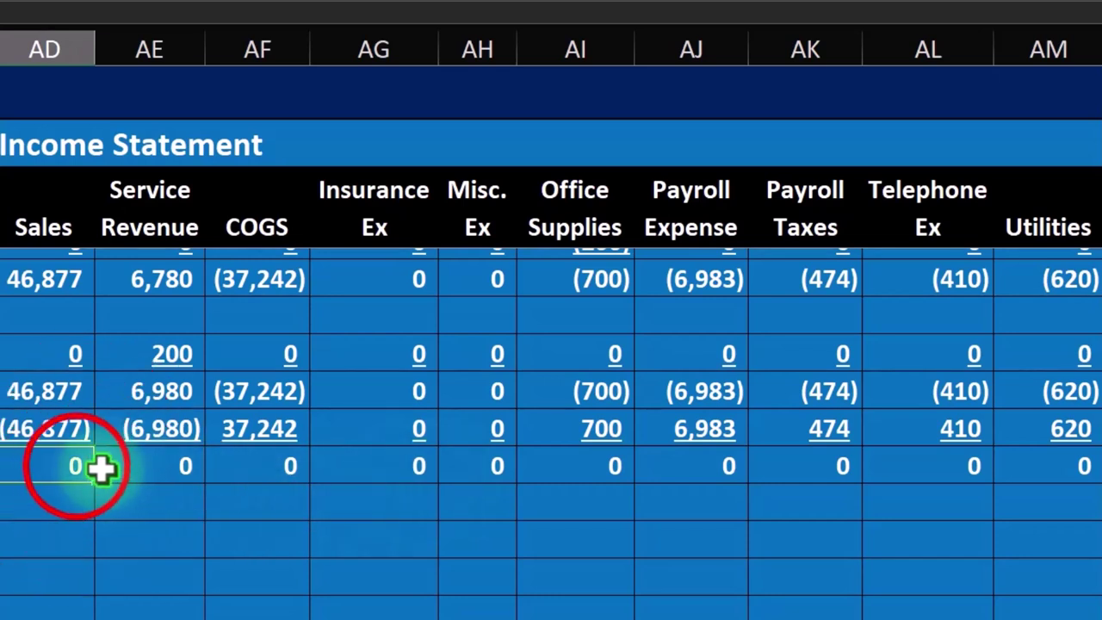
left_click_drag(79, 465, 1023, 463)
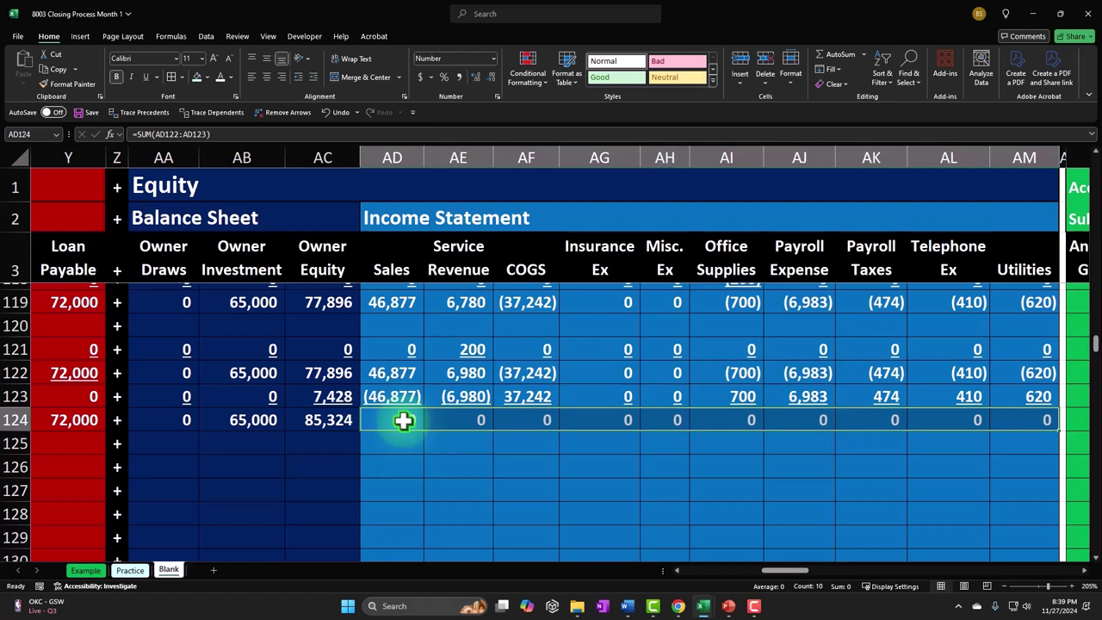
left_click_drag(399, 420, 1008, 418)
left_click(336, 418)
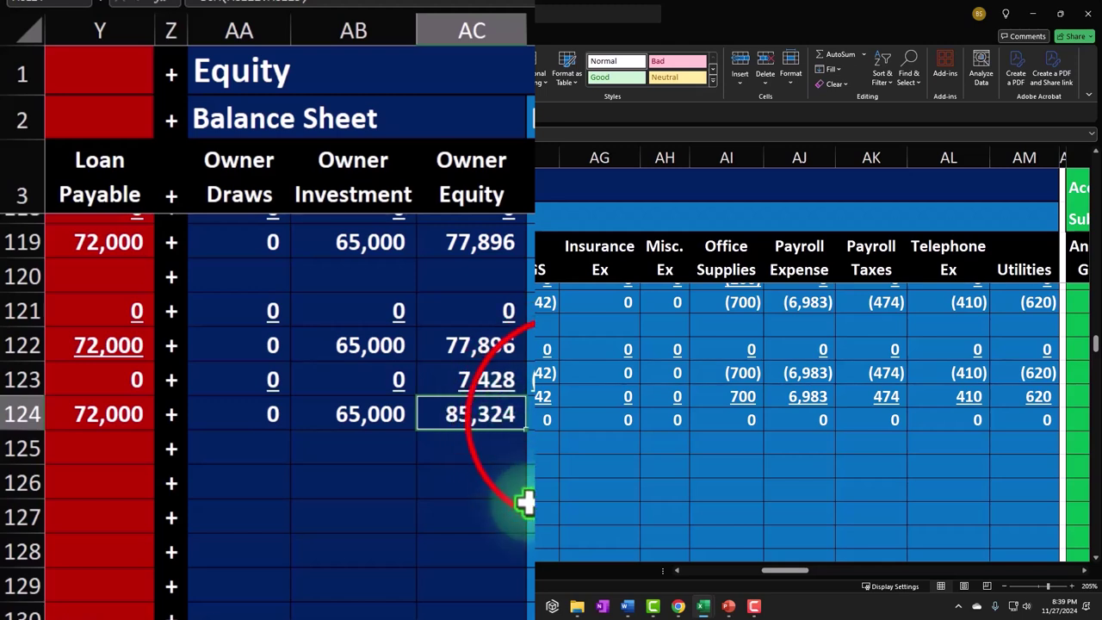
left_click_drag(536, 419, 995, 413)
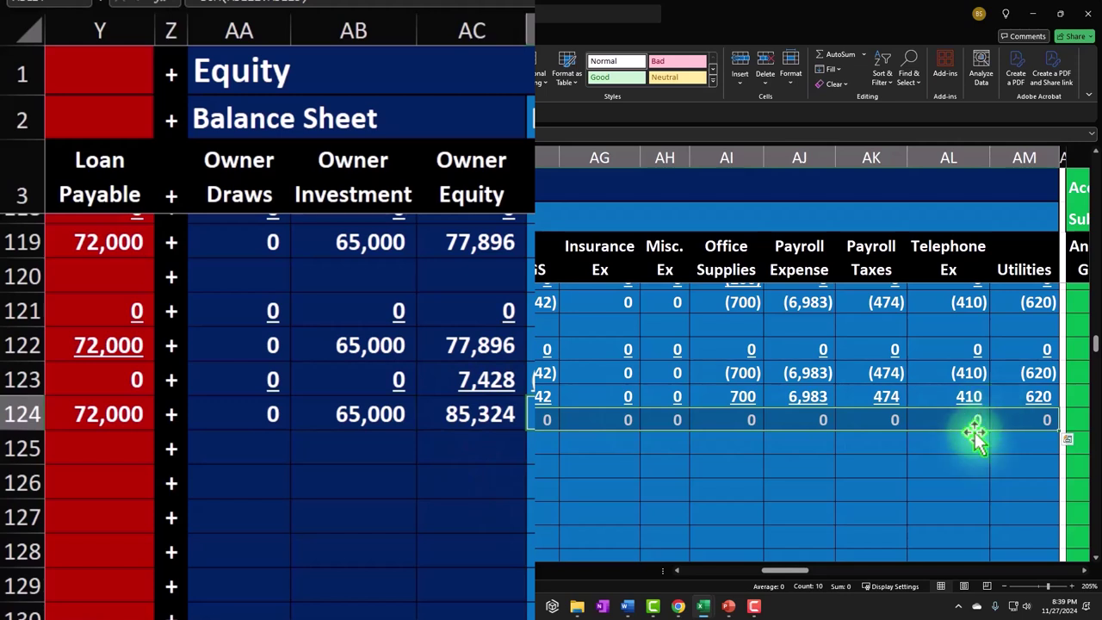
left_click(458, 414)
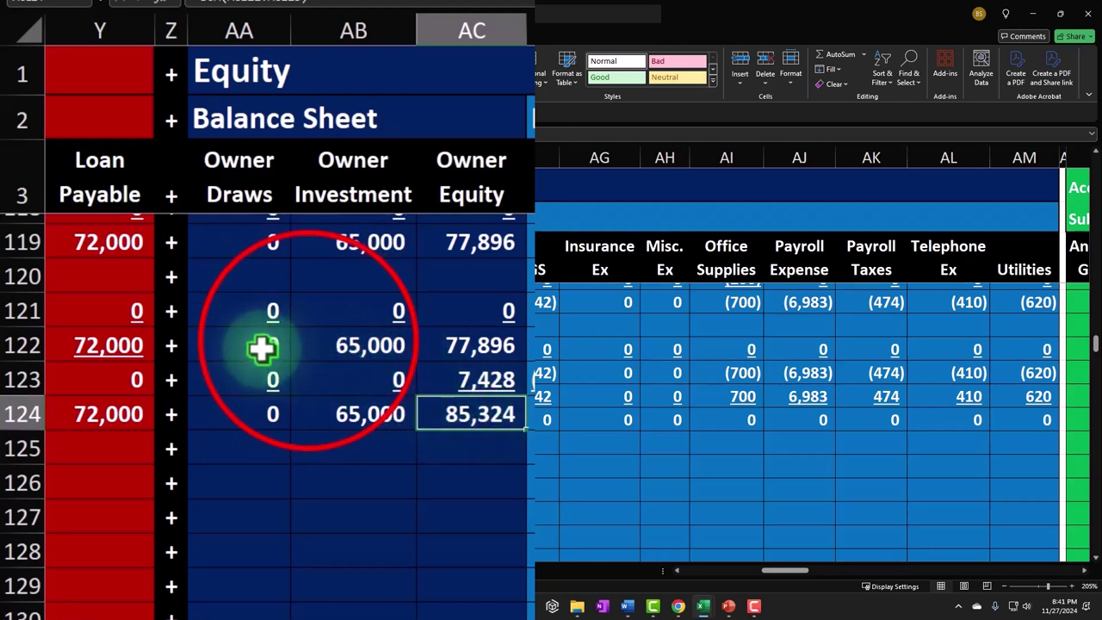
- Review row 122's Owner Draws and Owner Investment values, their headings, and the Sales balance
left_click(307, 342)
left_click(252, 344)
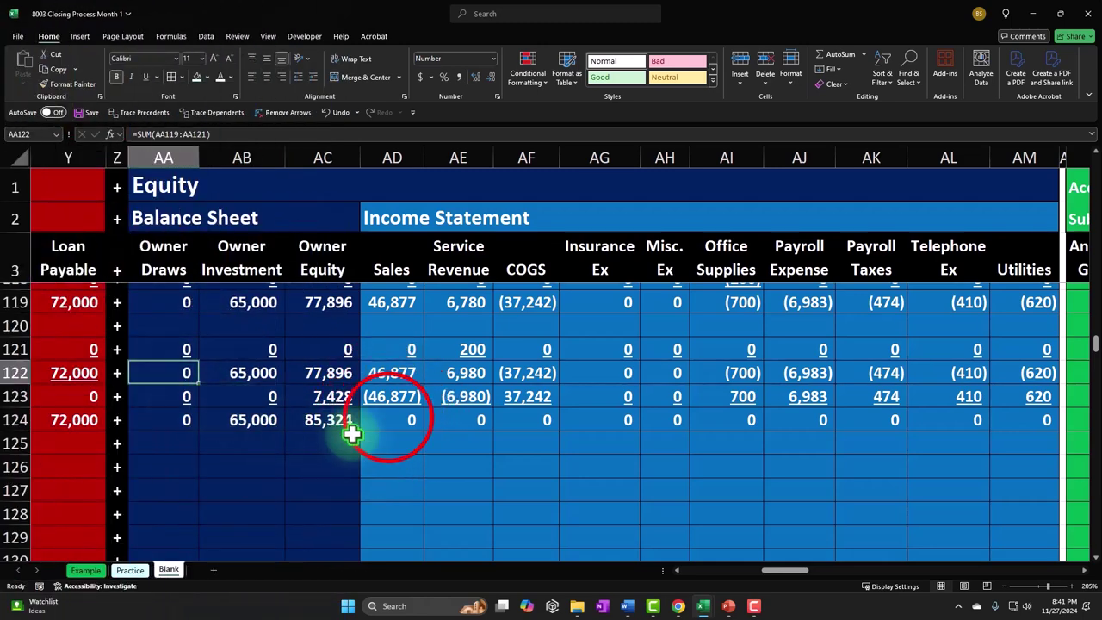
left_click(389, 420)
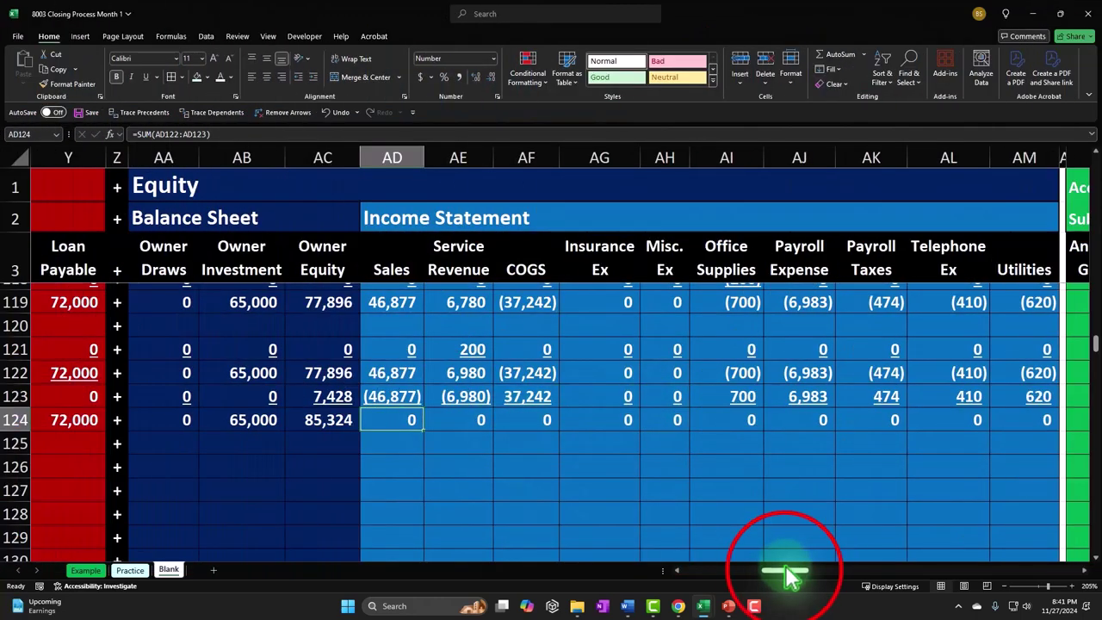
mouse_move(786, 572)
left_mouse_down()
mouse_move(744, 583)
mouse_move(785, 590)
left_mouse_up()
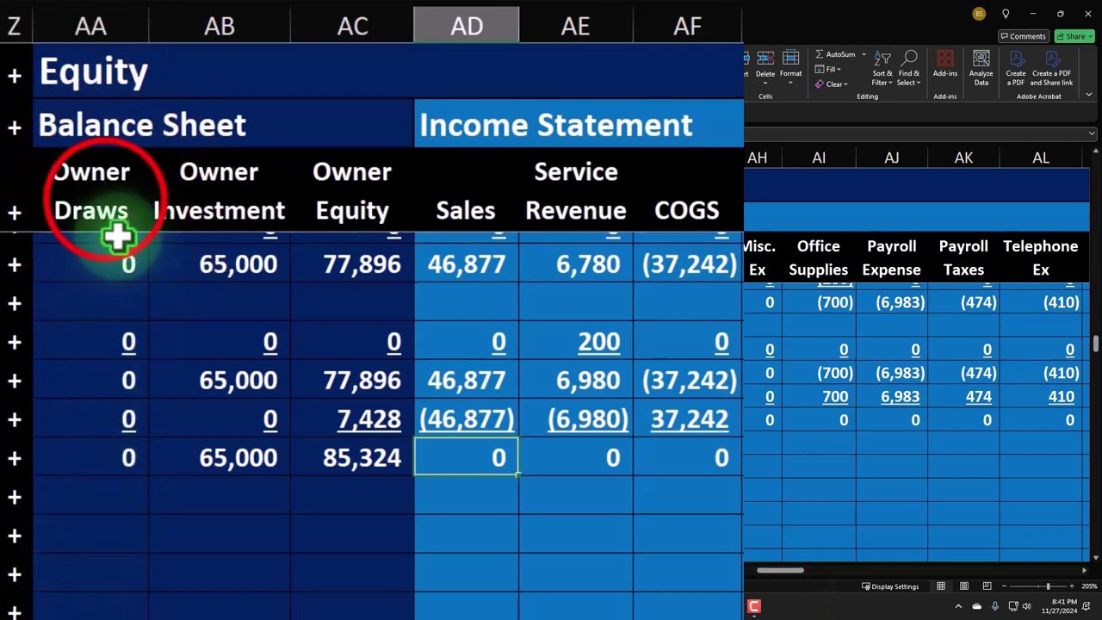
left_click(124, 192)
left_click(184, 190)
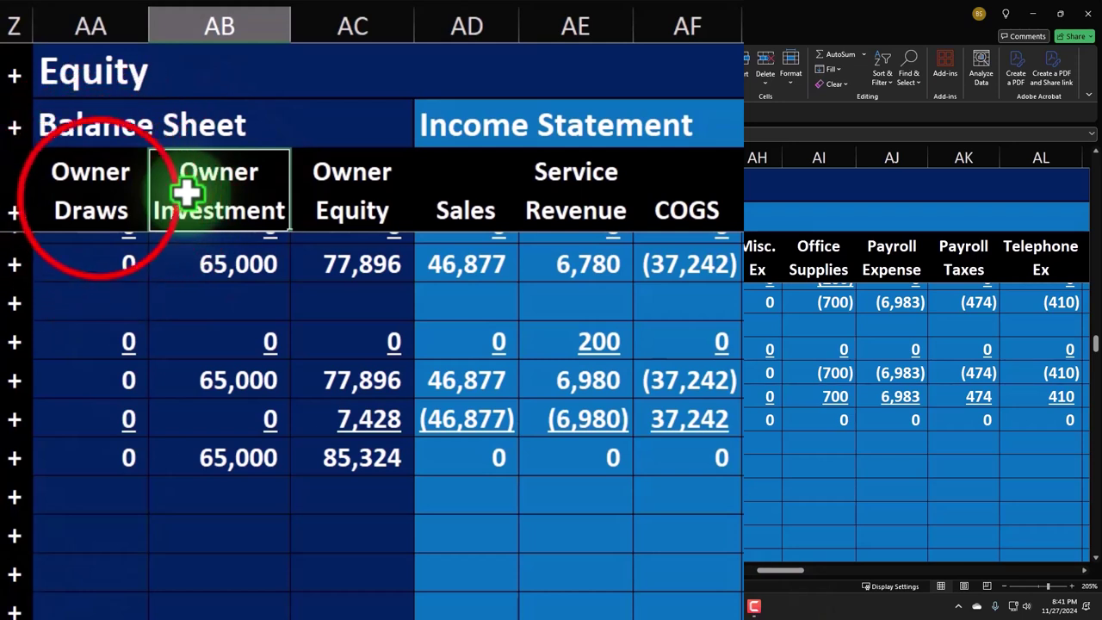
left_click(98, 197)
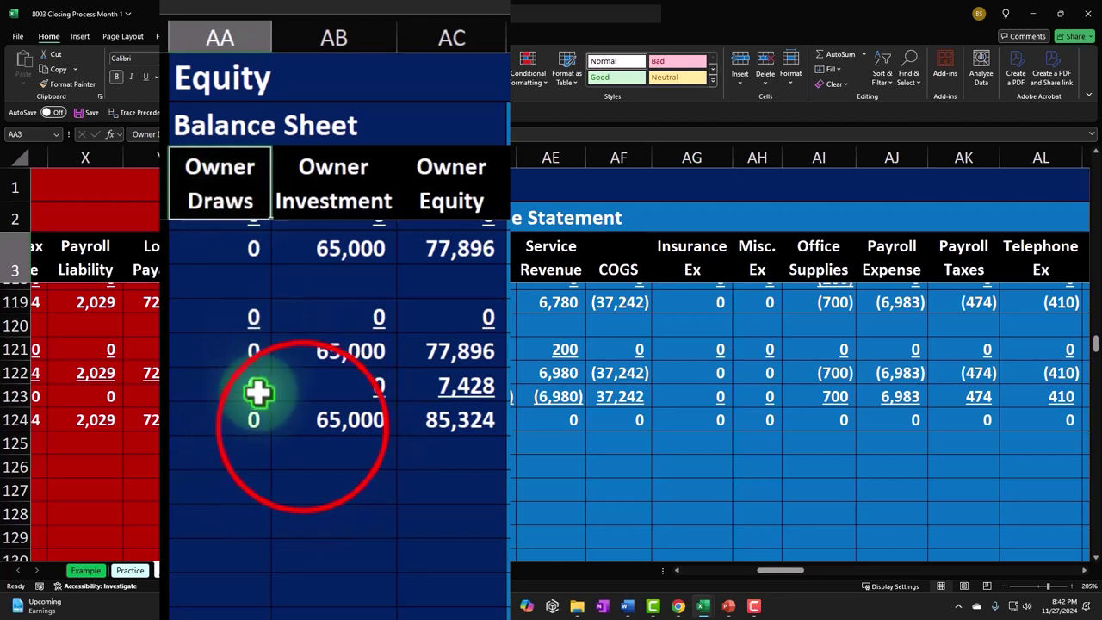
- Verify row 124 shows Owner Draws 0, Owner Investment 65,000, and the Owner Equity column
left_click(301, 425)
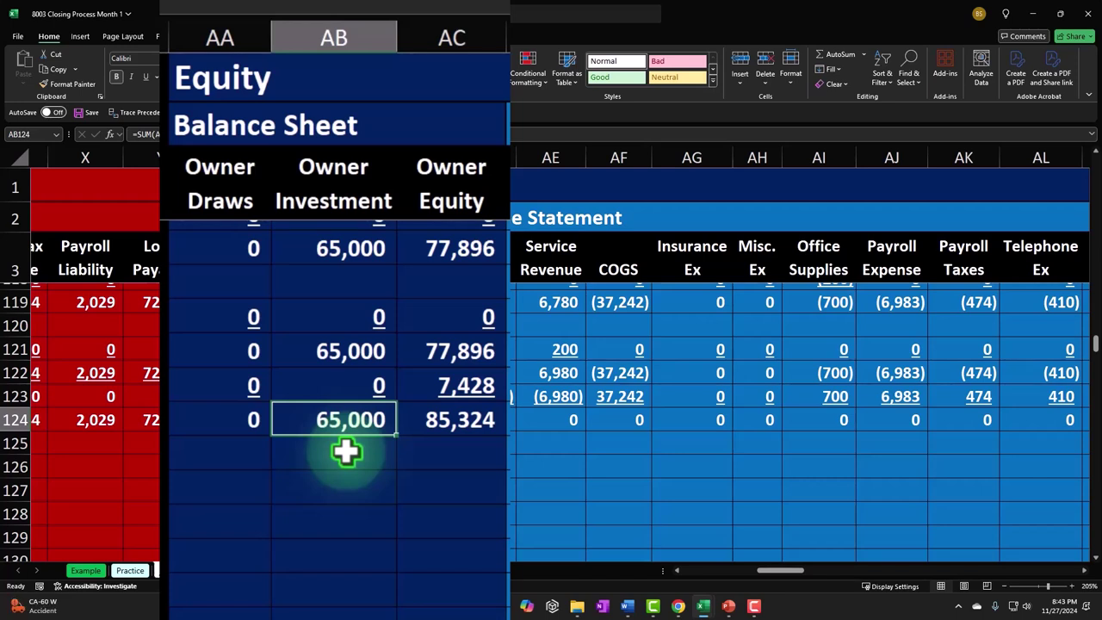
left_click(238, 419)
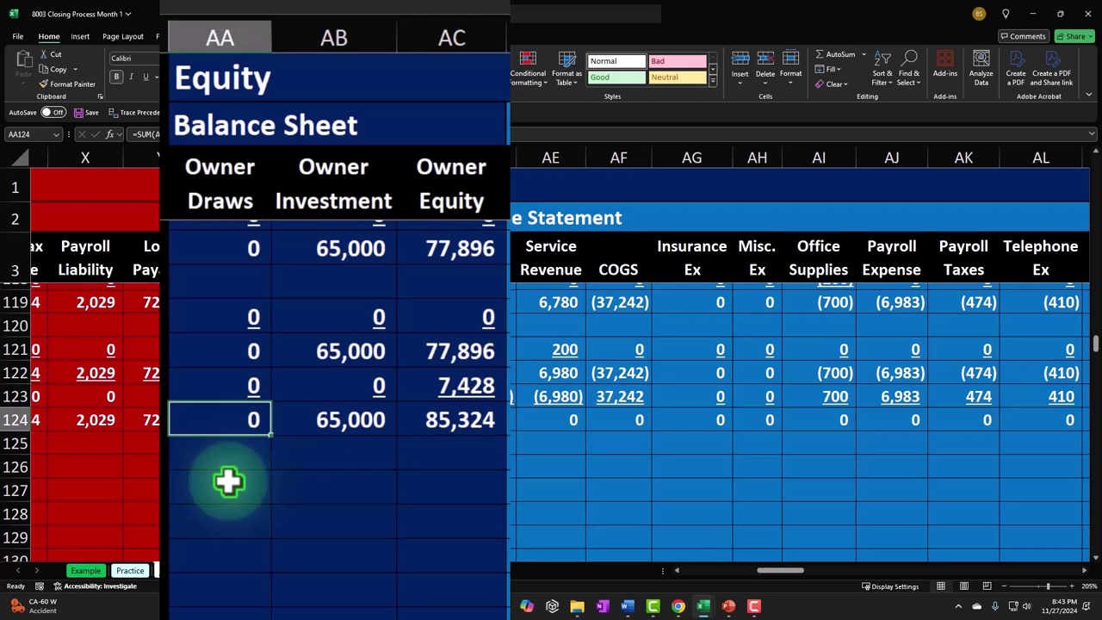
left_click(346, 422)
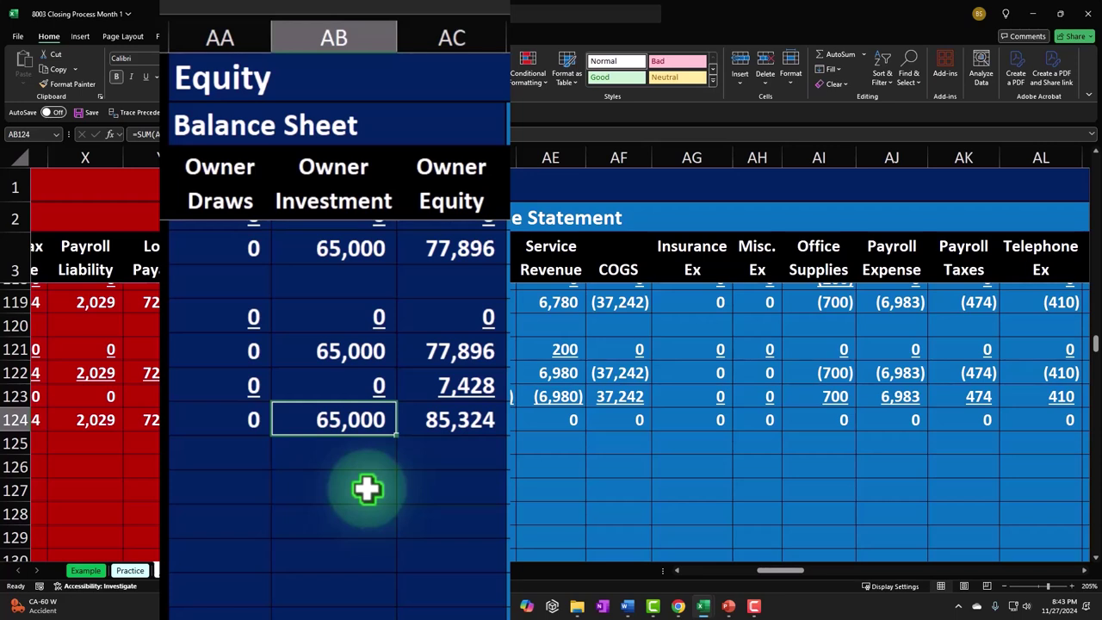
left_click(456, 191)
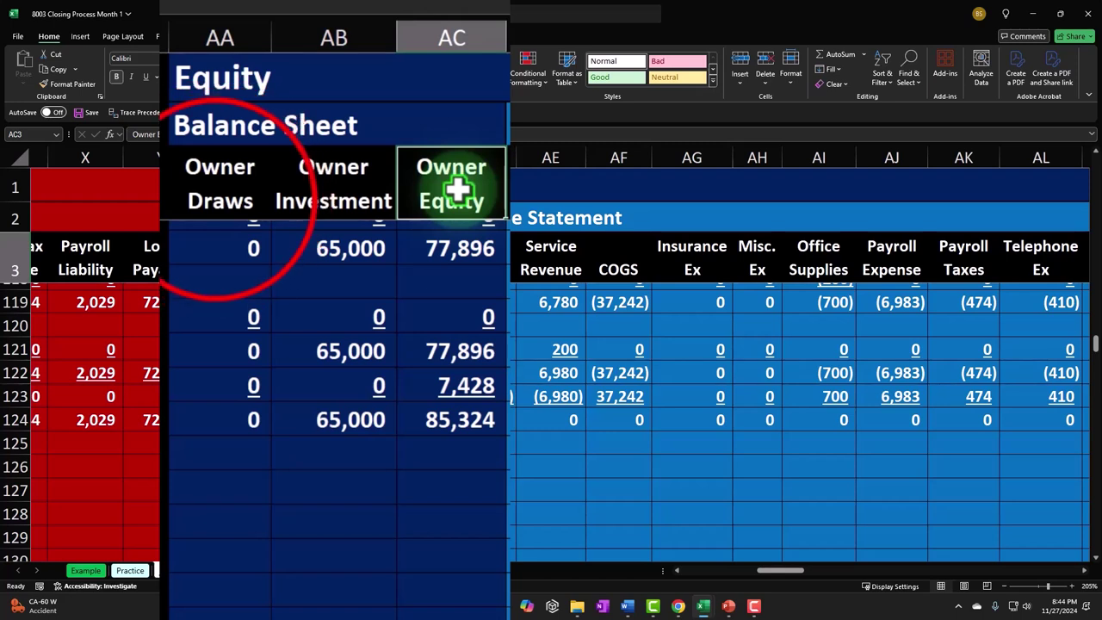
left_click(217, 198)
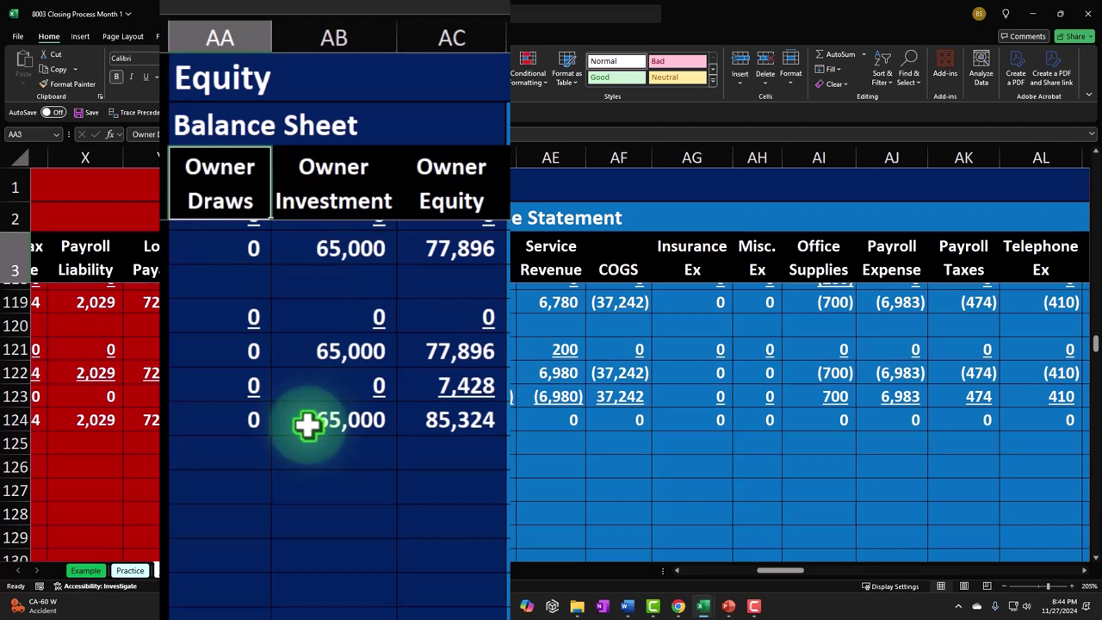
left_click(389, 182)
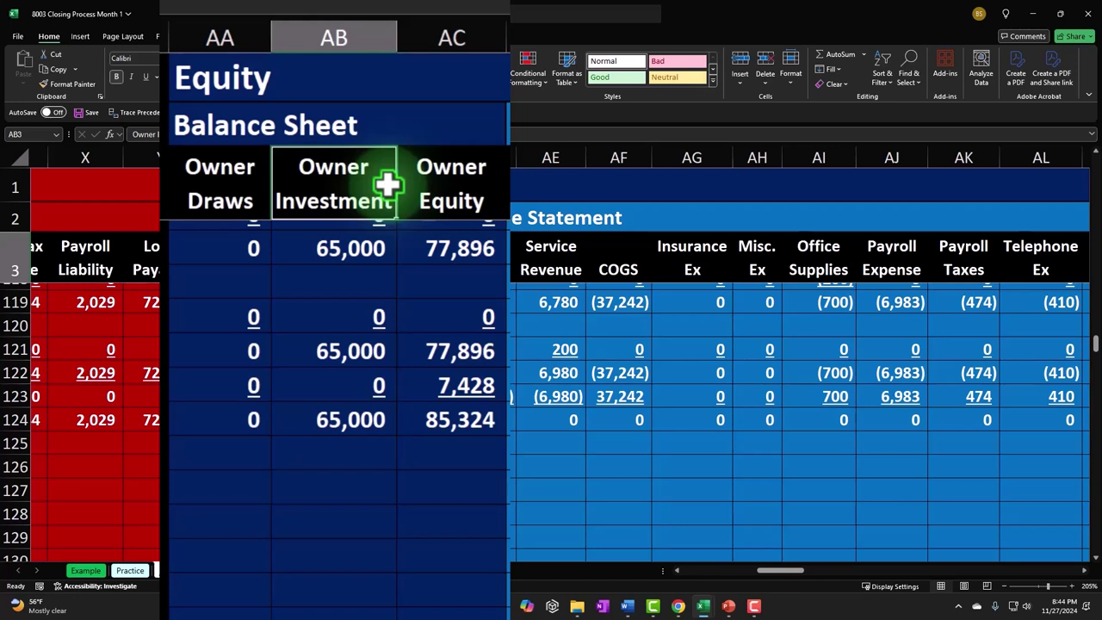
left_click(436, 183)
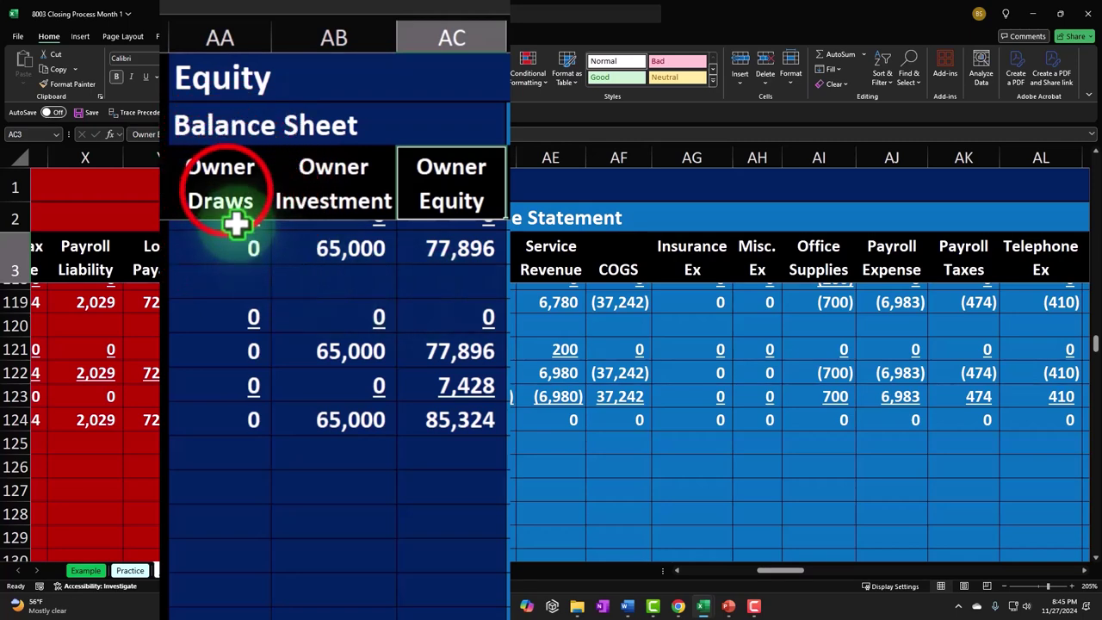
left_click(229, 184)
left_click(338, 188)
left_click(447, 185)
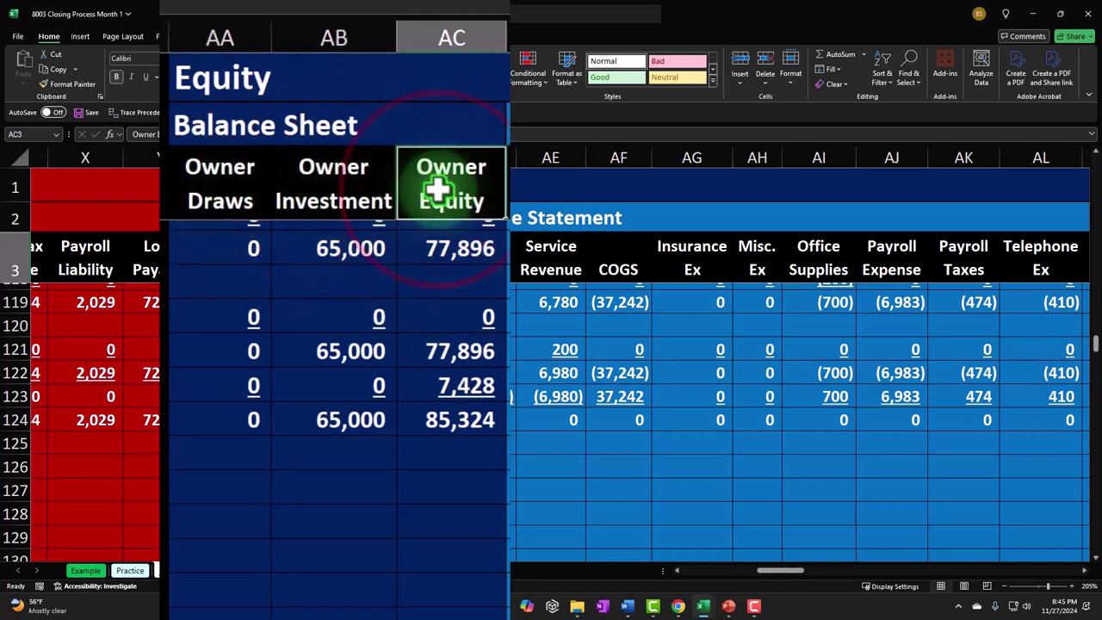